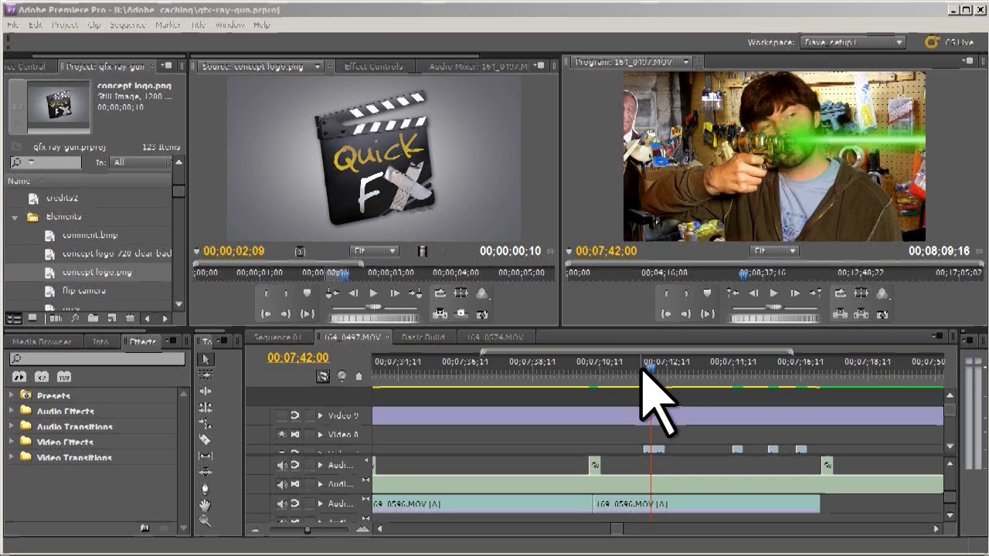
- Play the ray-gun shot in Premiere Pro to preview the green beam overlay
click(641, 371)
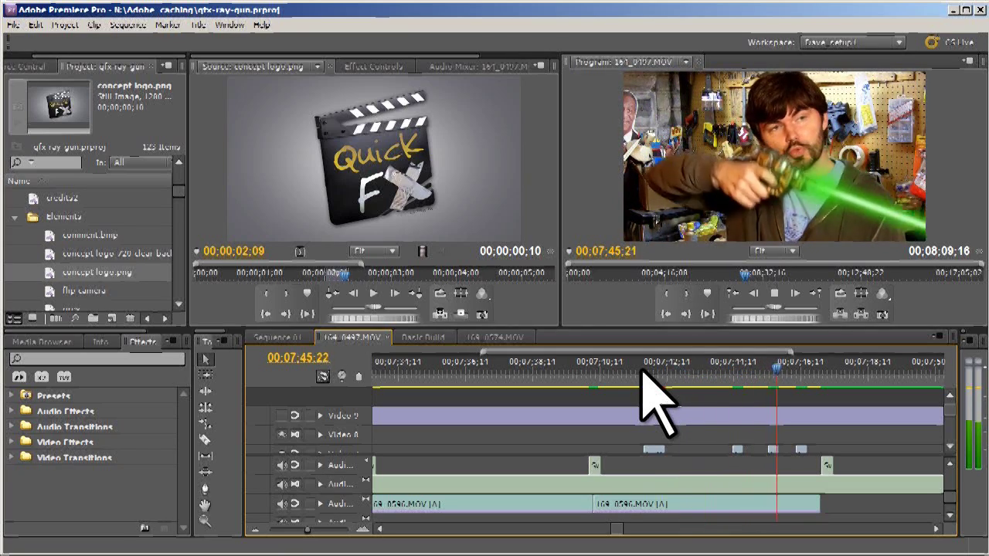
key(space)
click(647, 366)
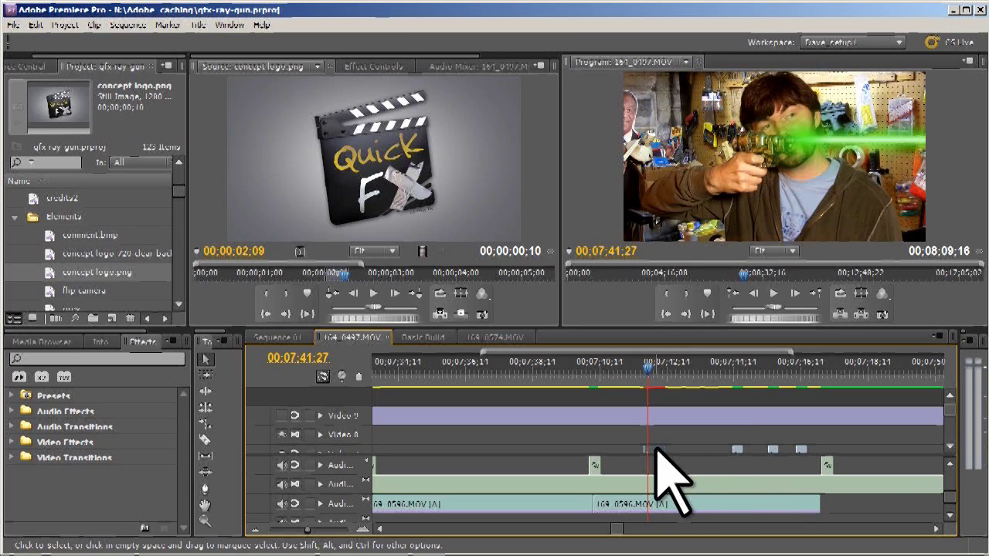
- Load the ray EFFECT.psd clip in the Source monitor and open it in Photoshop with Edit Original
double_click(655, 450)
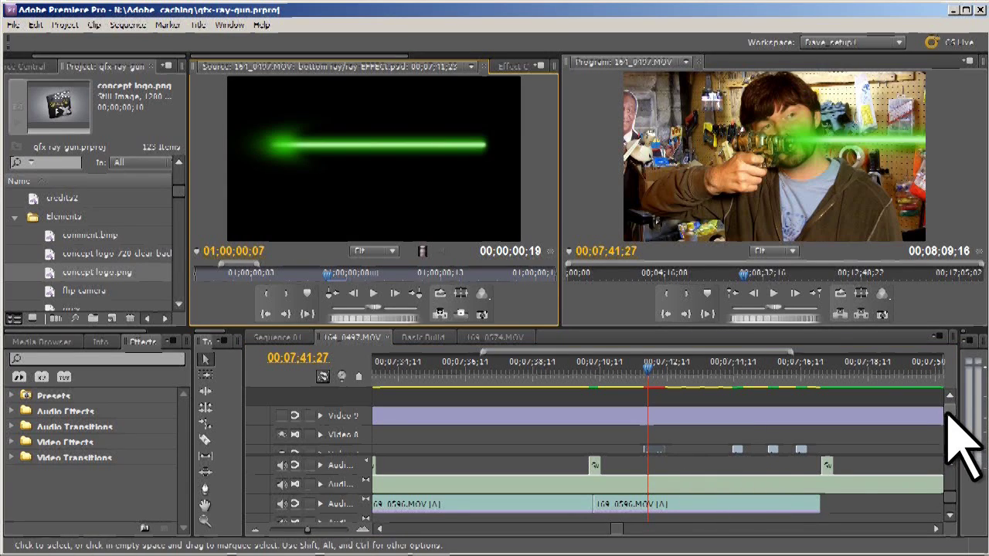
click(951, 446)
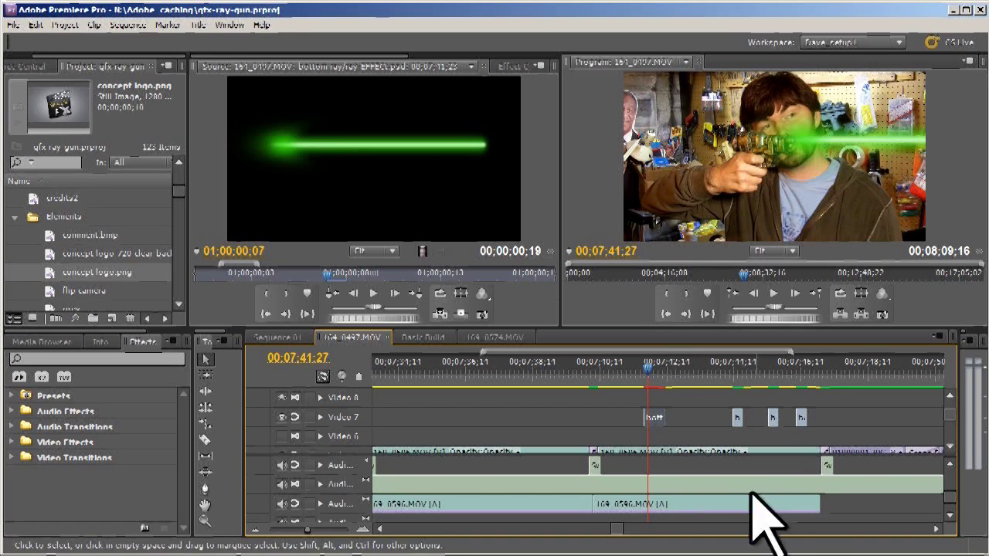
right_click(654, 418)
click(677, 374)
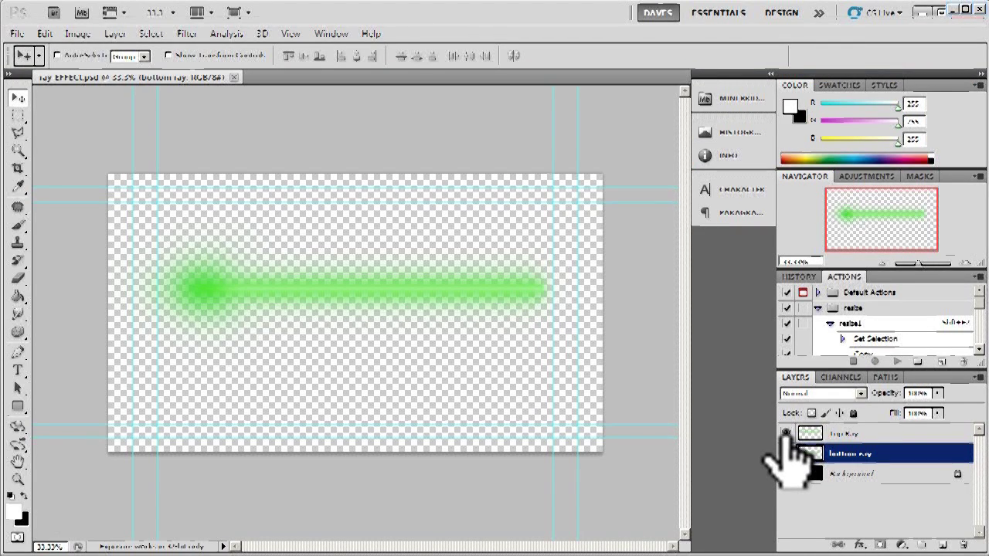
- Toggle top ray, bottom ray and Background visibility to compare, leaving only the black background shown
click(786, 434)
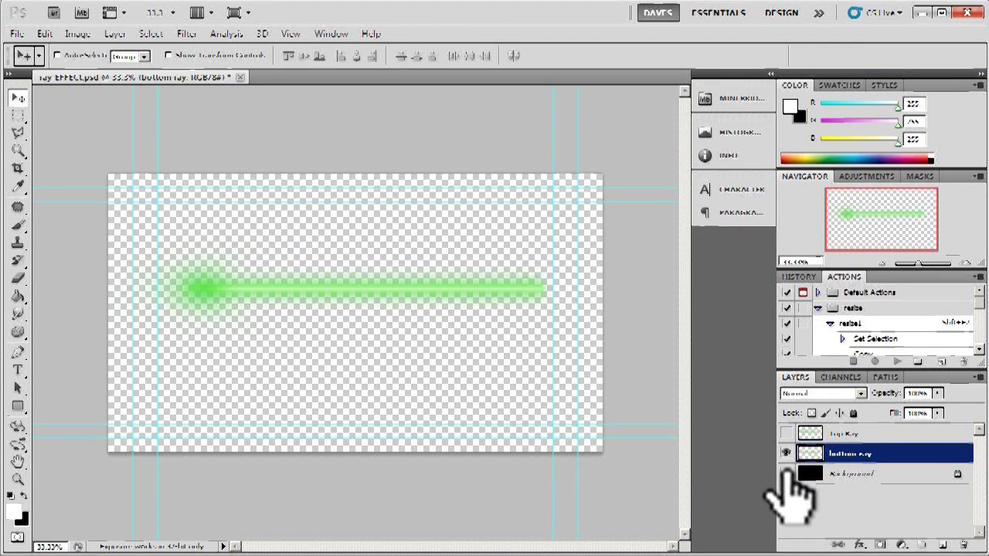
click(786, 474)
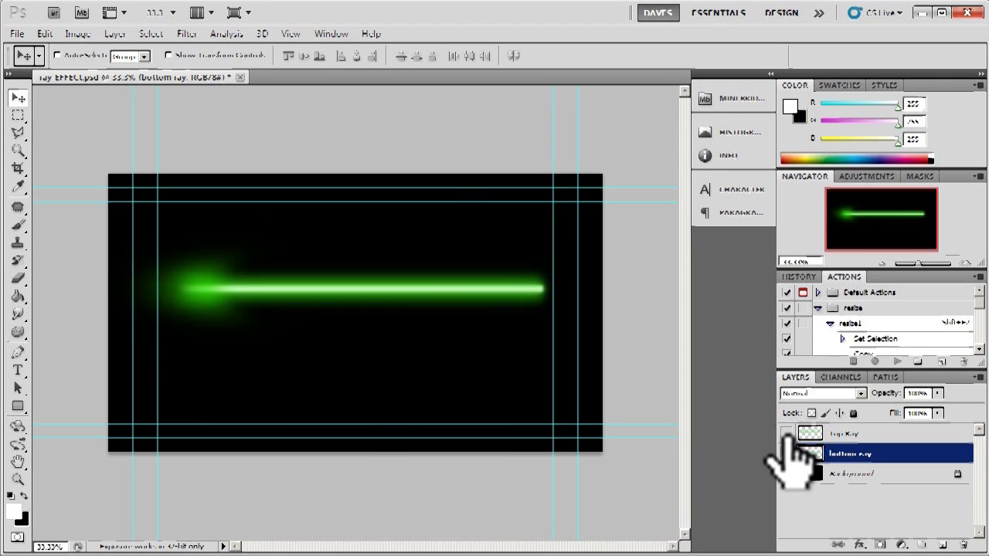
click(786, 433)
click(786, 433)
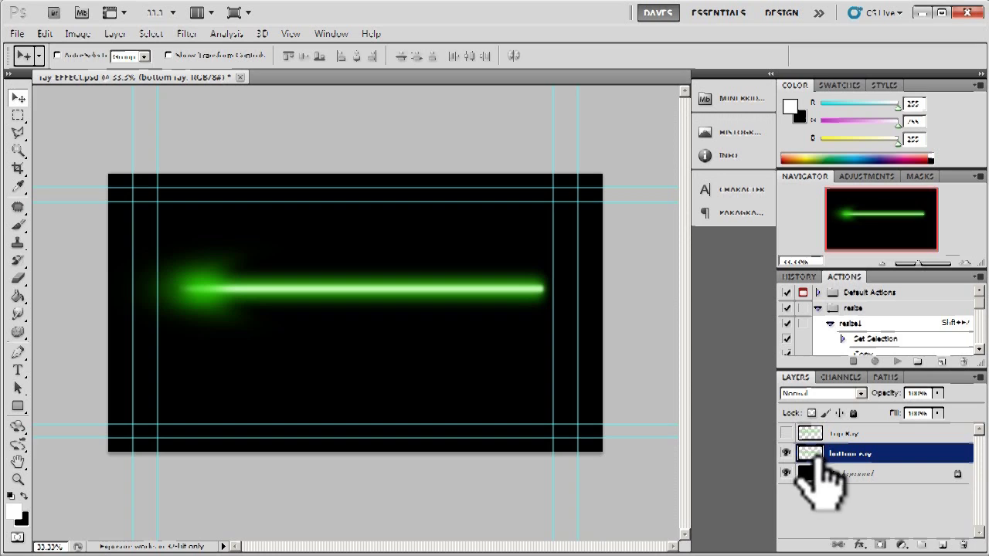
click(786, 474)
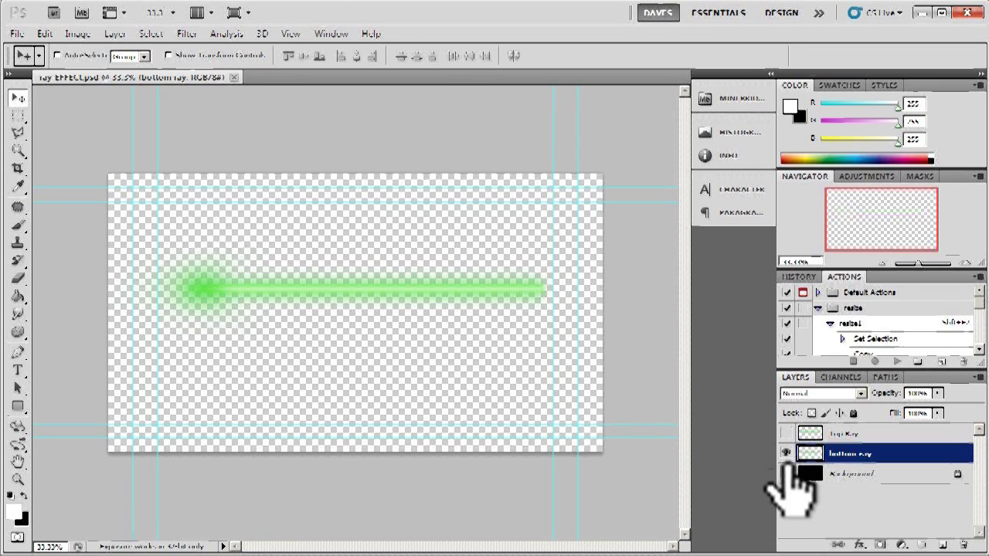
drag(785, 471, 786, 435)
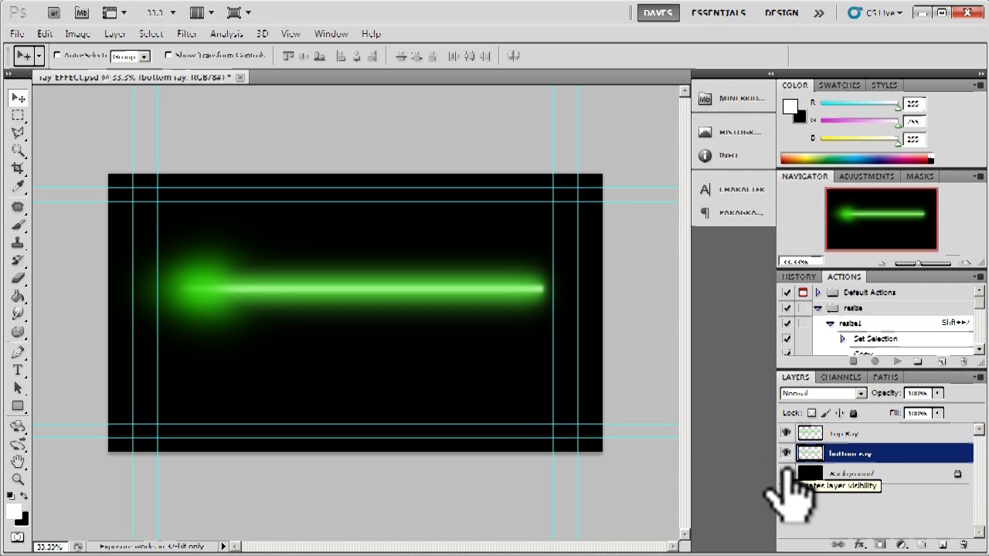
drag(786, 454, 786, 436)
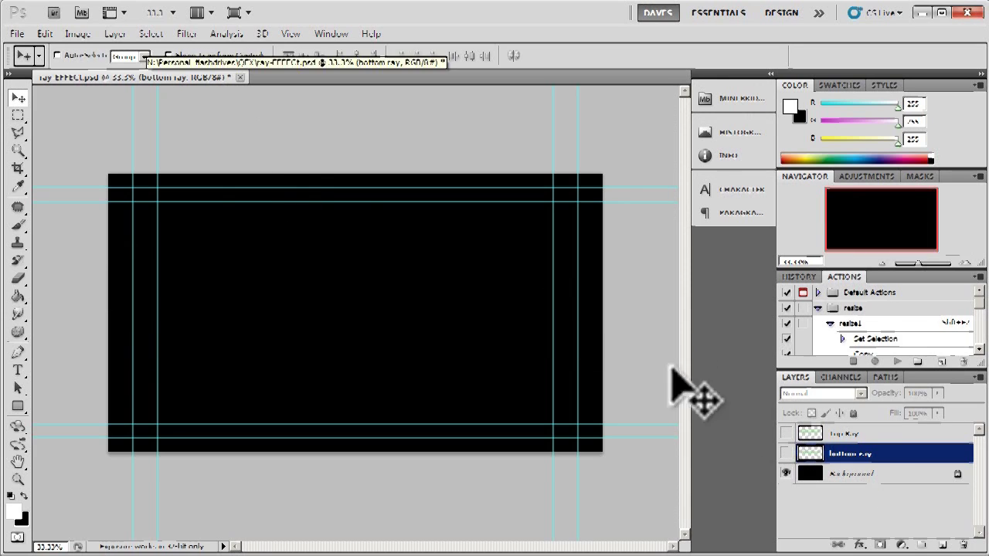
click(24, 35)
- Create a new 1920 × 1080 document and fill its canvas with black
click(35, 49)
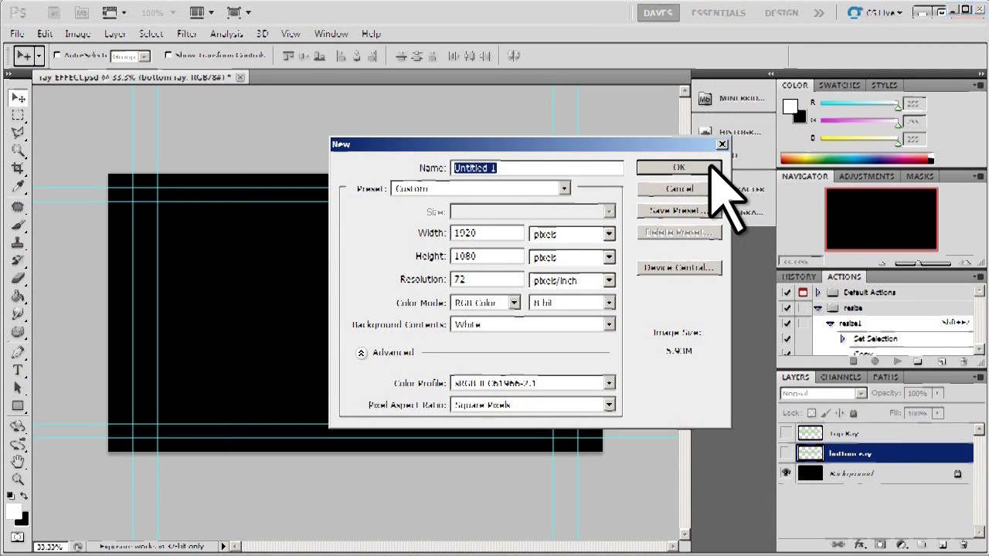
click(680, 167)
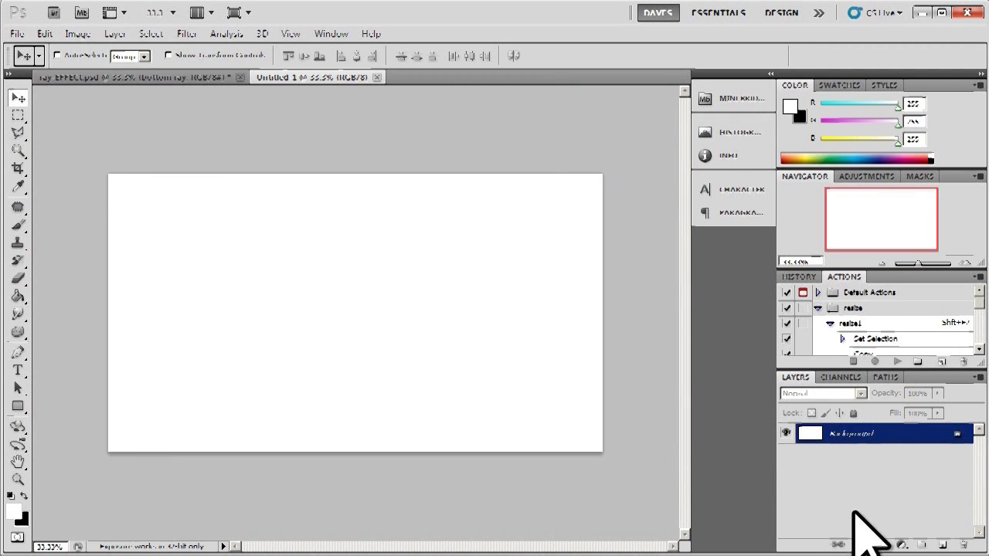
click(18, 296)
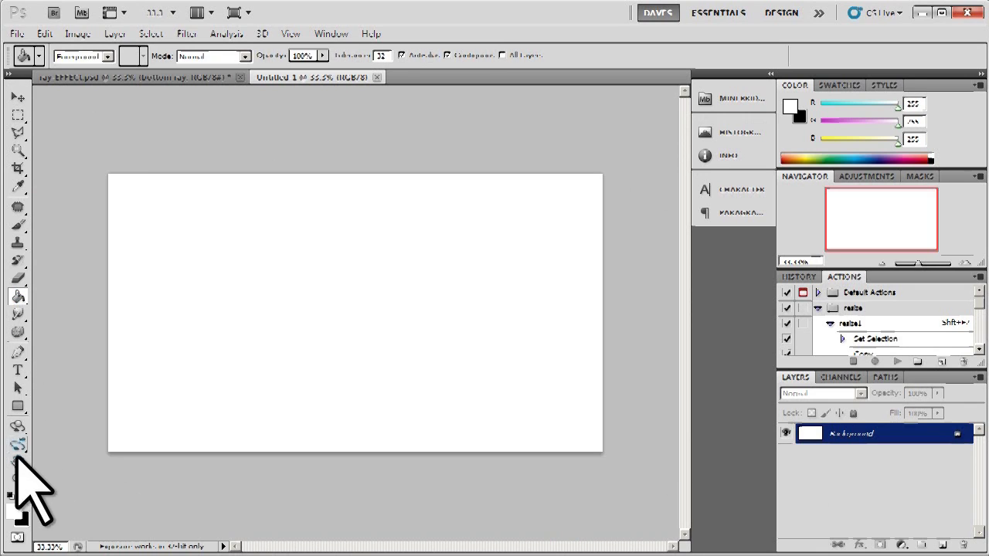
click(24, 495)
click(136, 404)
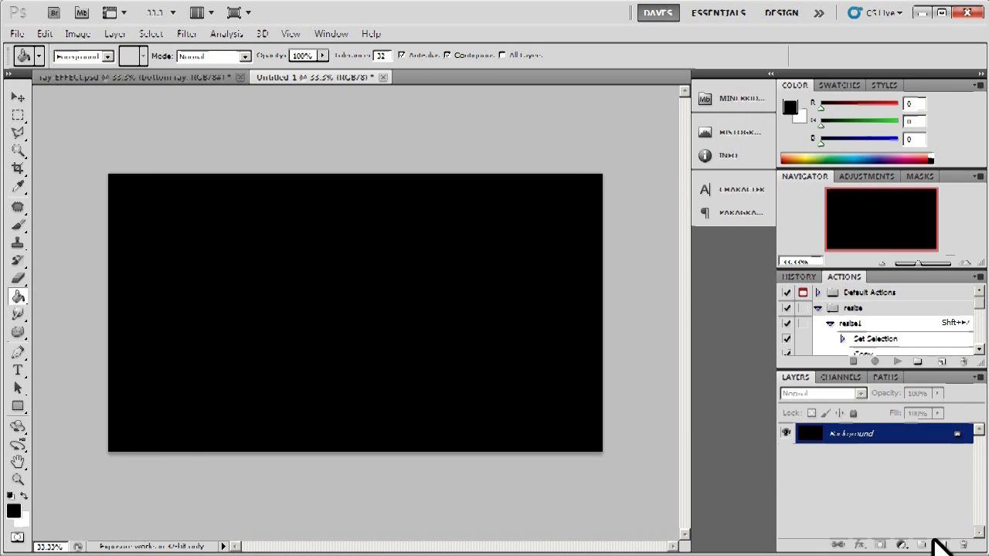
- Fill a thin horizontal strip on Layer 1 with bright red and deselect it
click(18, 115)
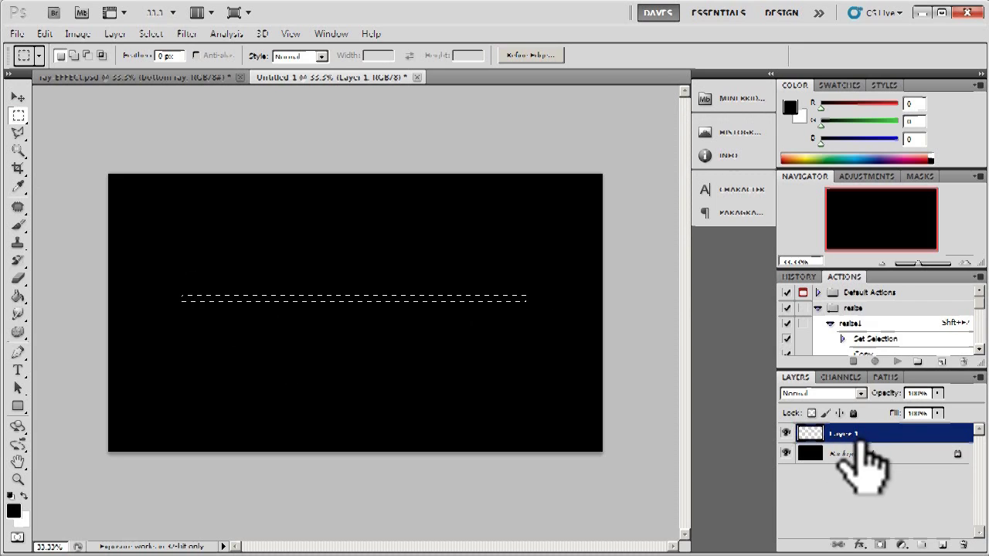
click(786, 454)
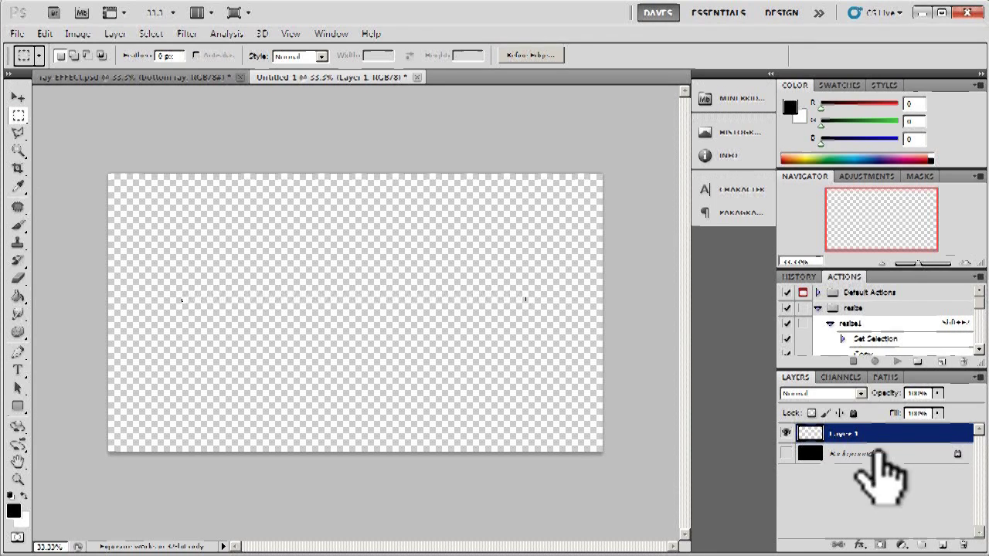
click(786, 454)
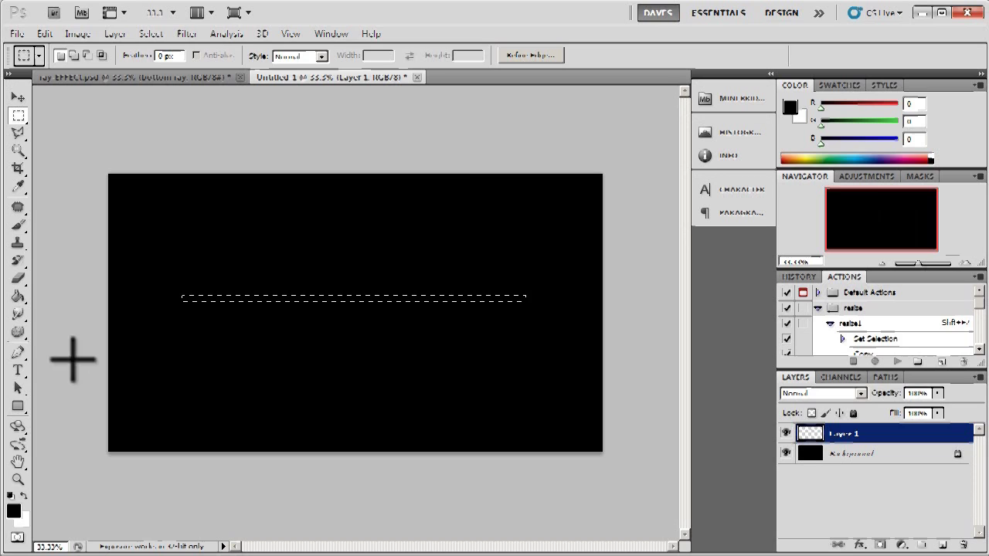
click(13, 510)
drag(424, 287, 468, 260)
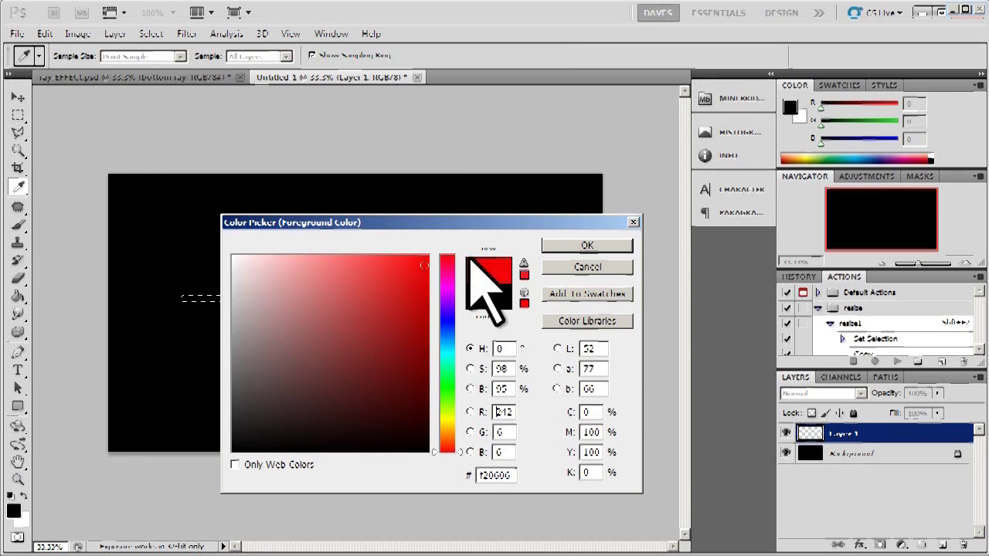
click(550, 247)
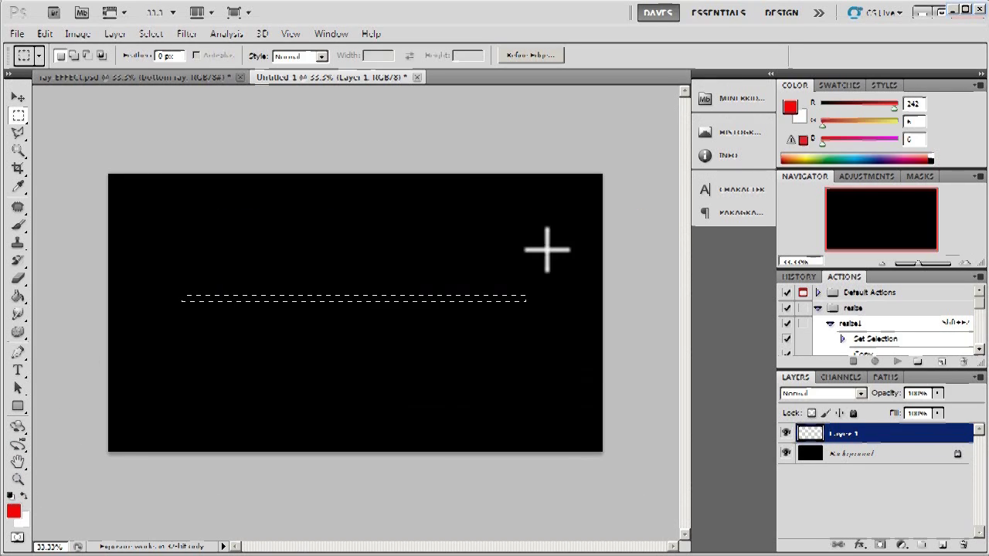
click(18, 296)
click(189, 299)
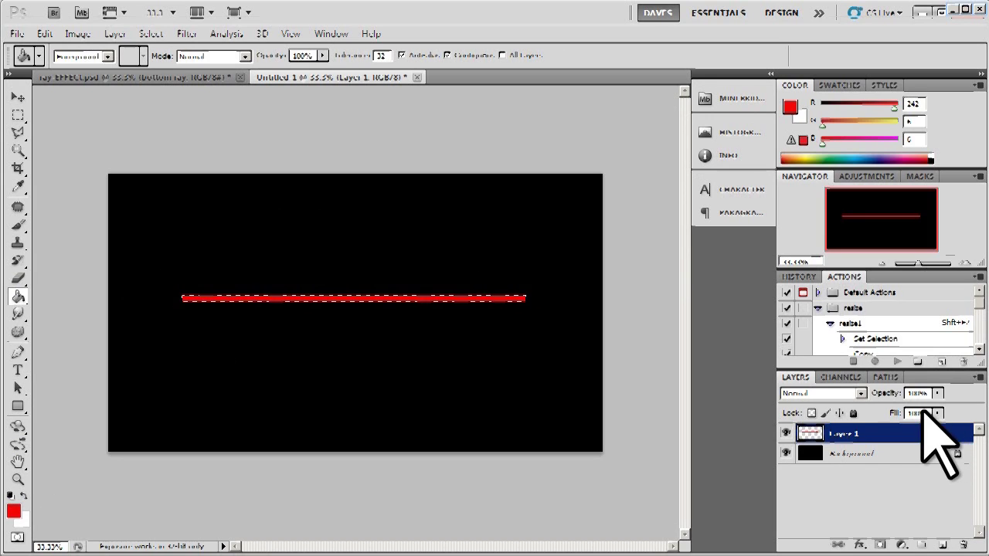
key(ctrl+d)
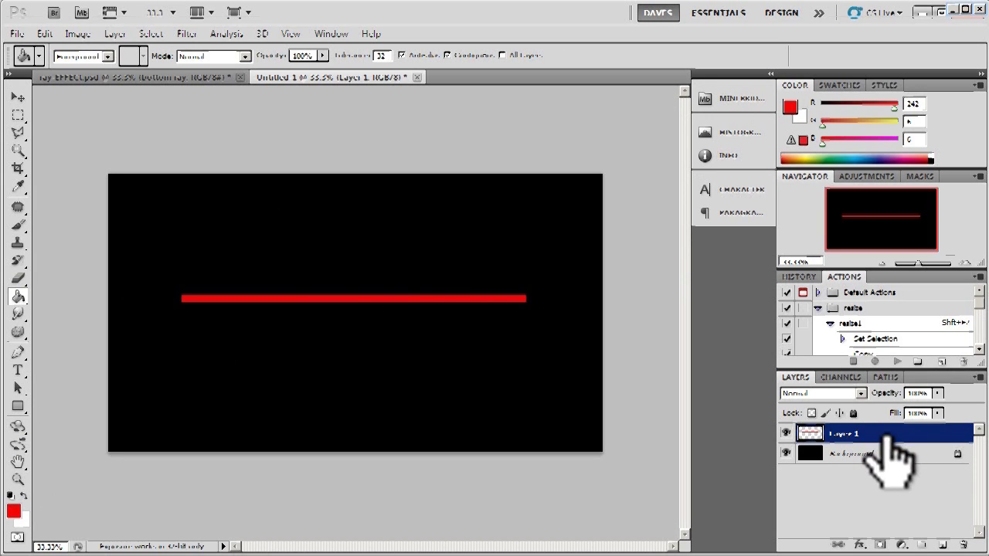
- Duplicate the red line as Layer 1 copy and nudge the copy into place
drag(900, 452, 942, 545)
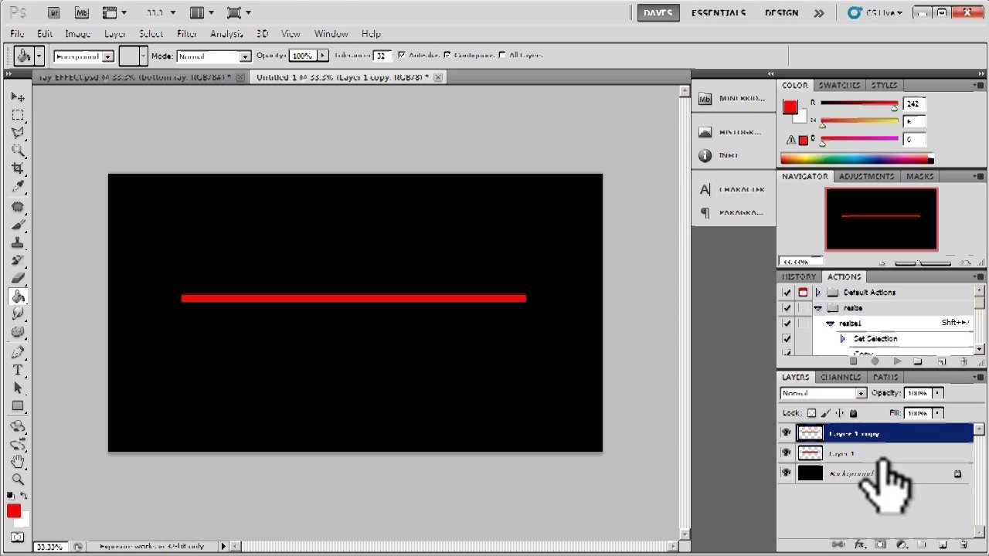
key(v)
mouse_move(420, 304)
mouse_down()
mouse_move(421, 331)
mouse_move(430, 327)
mouse_up()
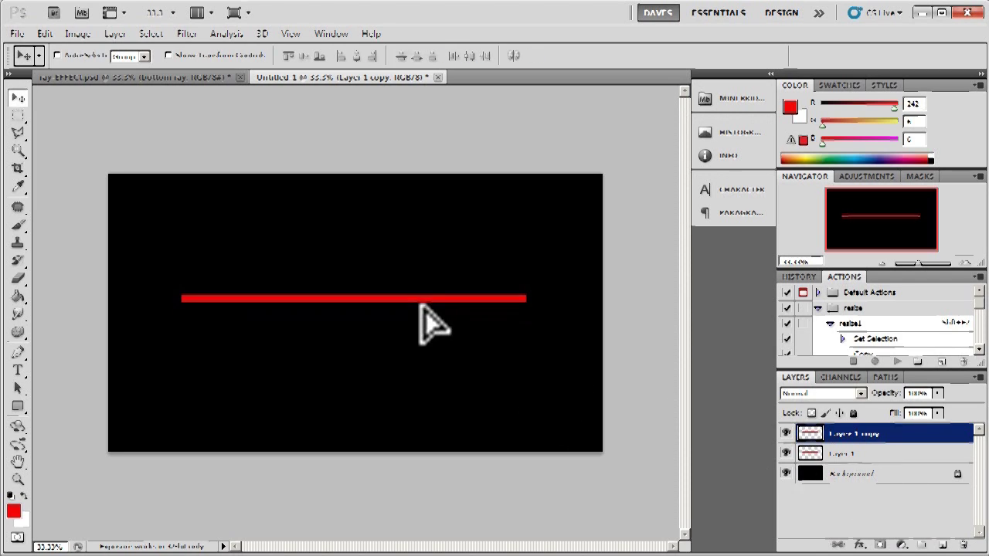
- Apply a wide Gaussian Blur to the red line on Layer 1 copy
click(188, 33)
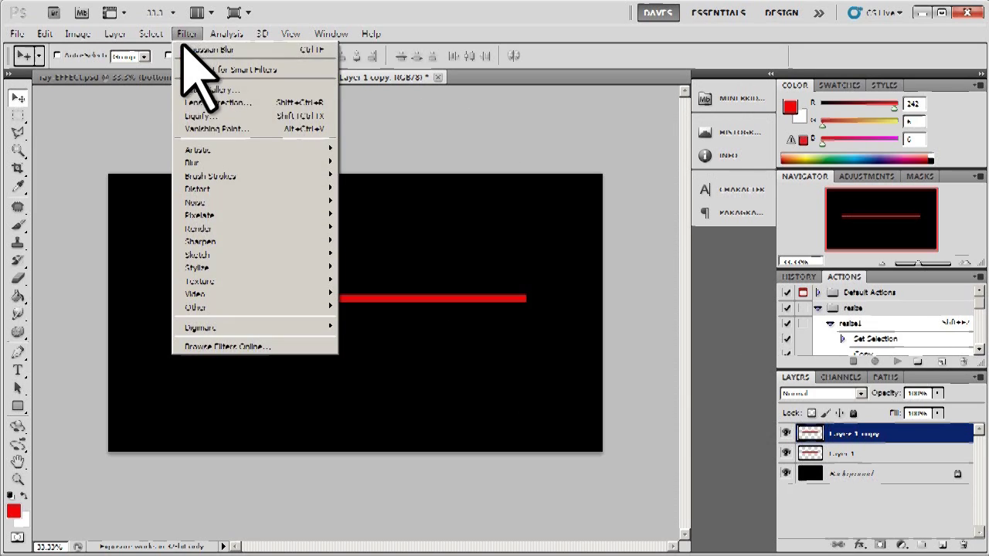
mouse_move(202, 164)
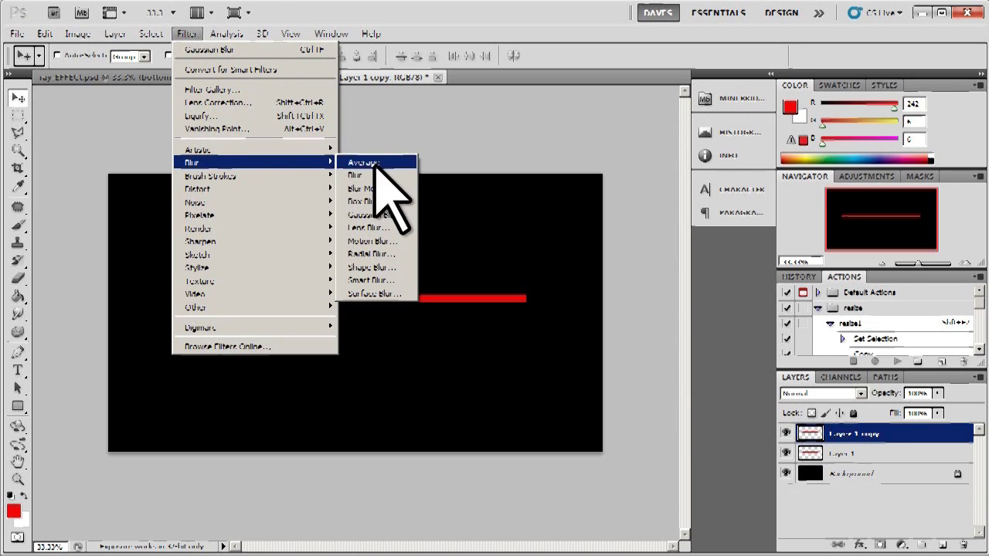
click(368, 214)
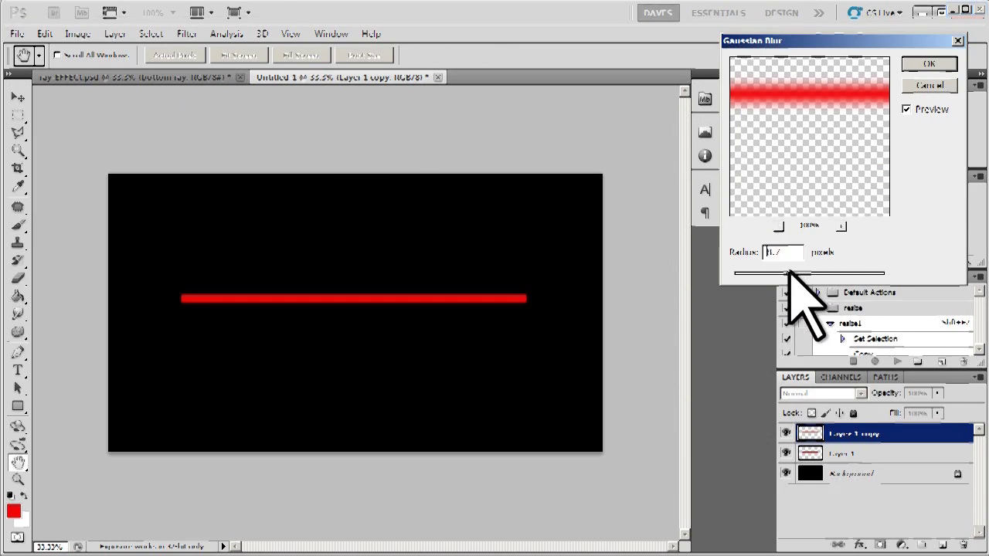
drag(789, 272, 812, 276)
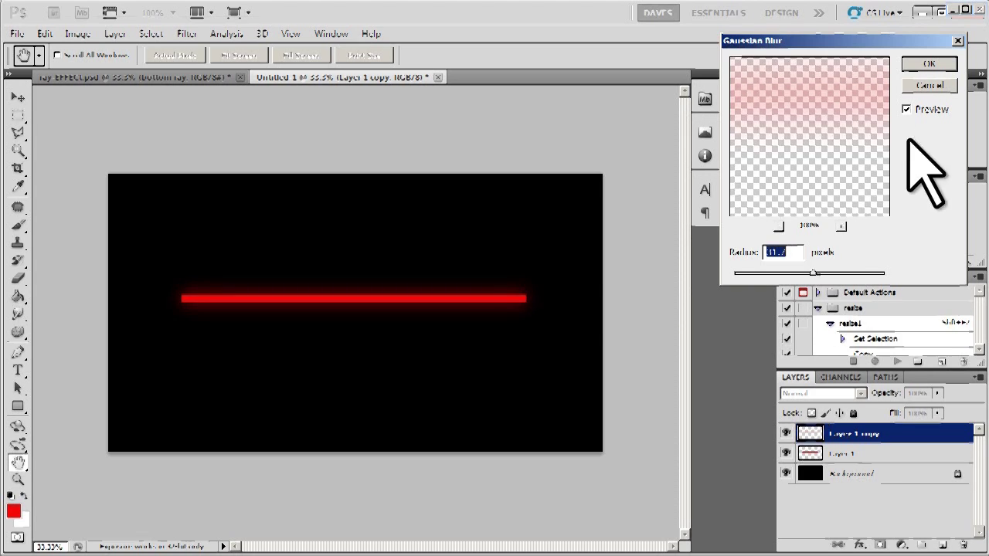
click(930, 65)
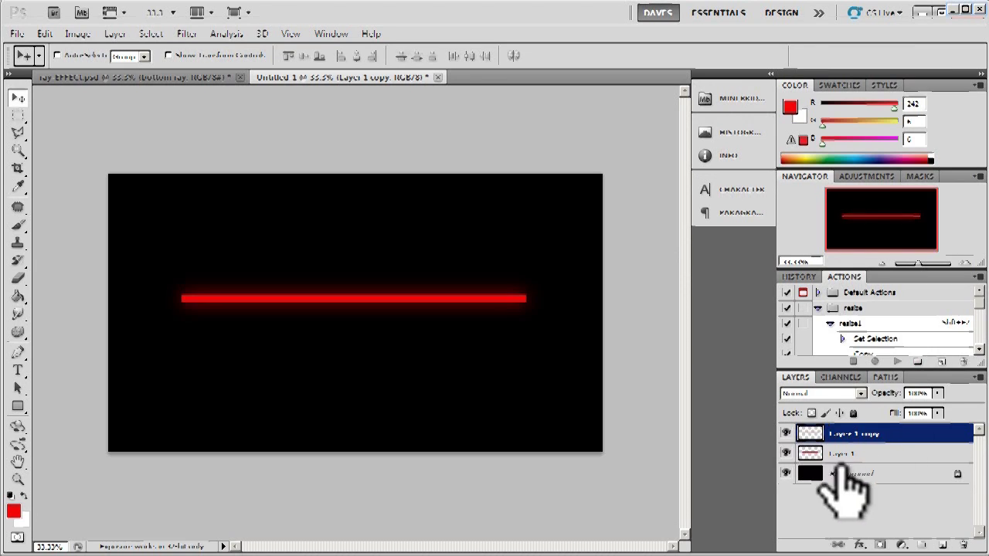
- Apply a lighter Gaussian Blur of about 5.1 px to the original Layer 1 line
click(186, 33)
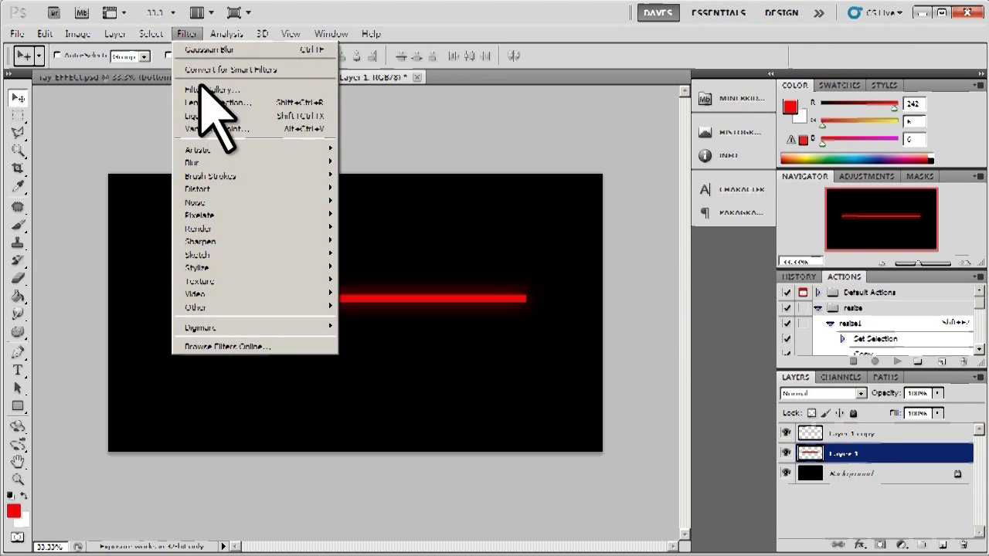
mouse_move(239, 162)
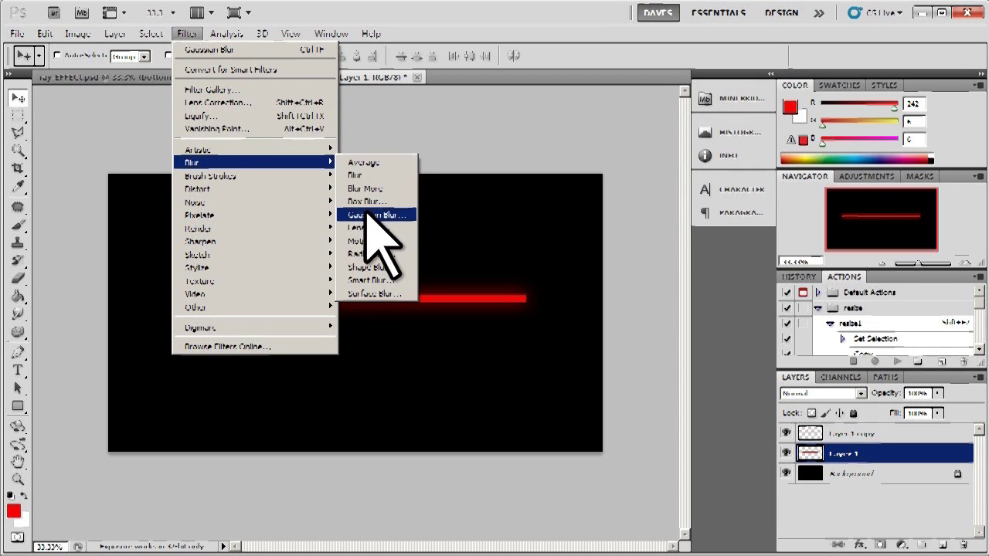
click(359, 214)
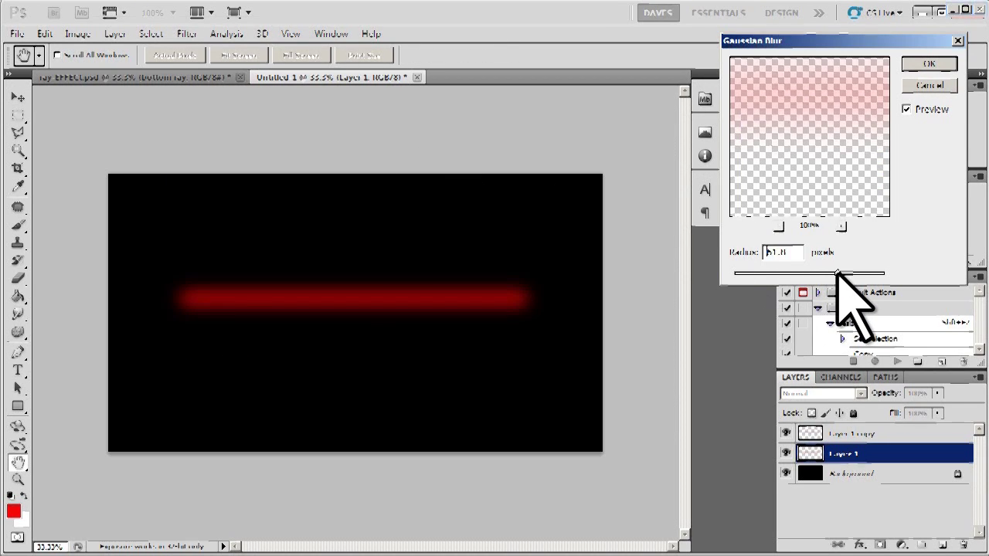
click(839, 274)
drag(845, 273, 776, 273)
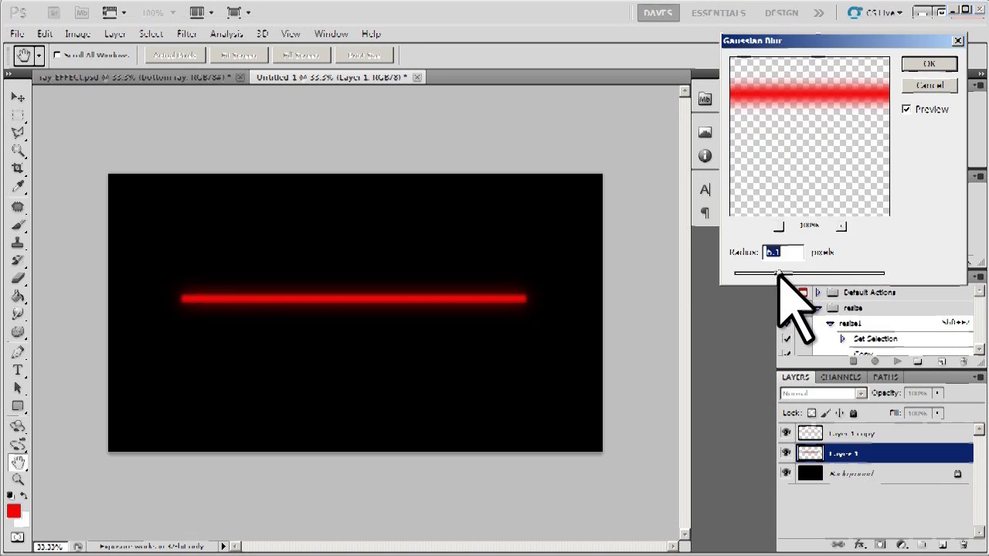
click(929, 64)
key(v)
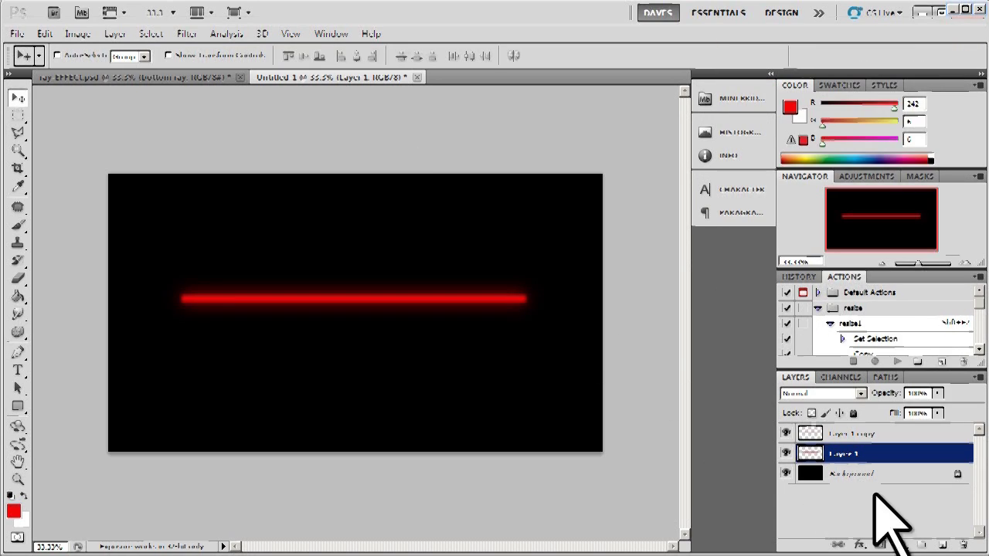
click(942, 545)
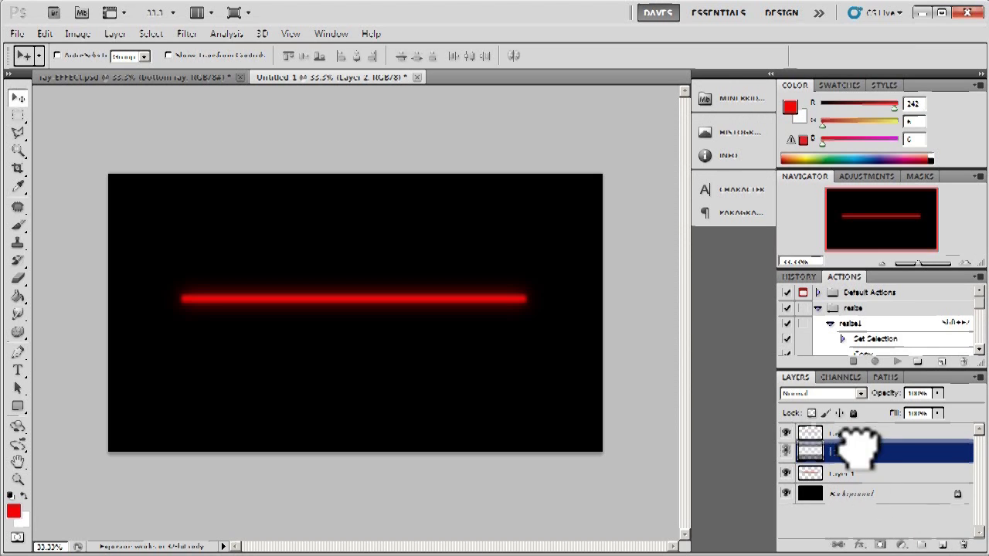
- Fill a thin white strip along the centre of the red line on Layer 2, then deselect
click(18, 114)
key(x)
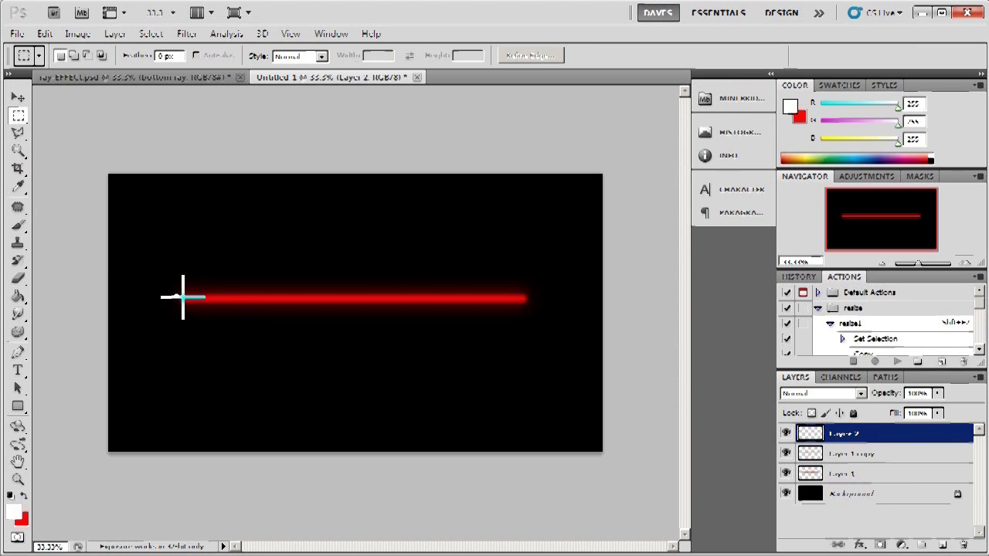
drag(304, 299, 498, 299)
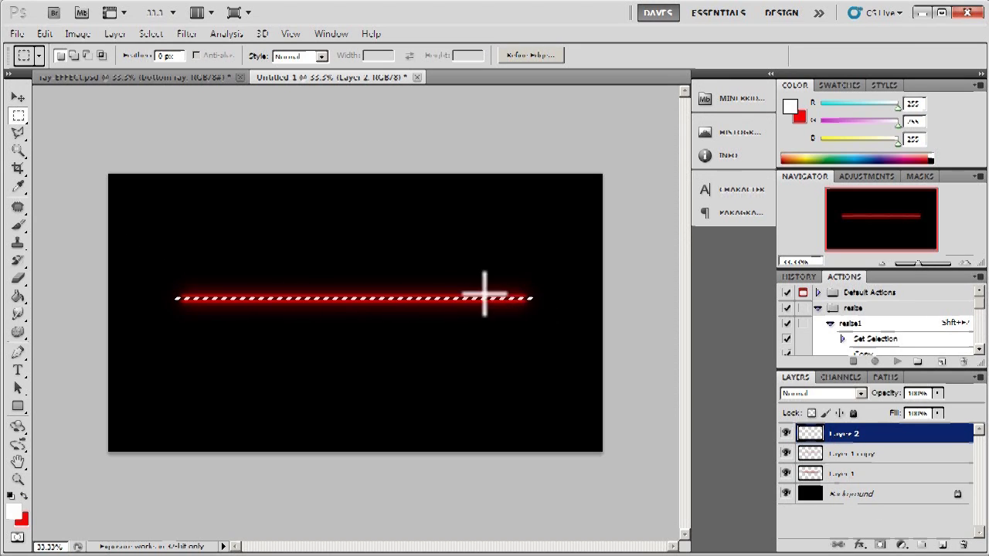
click(17, 296)
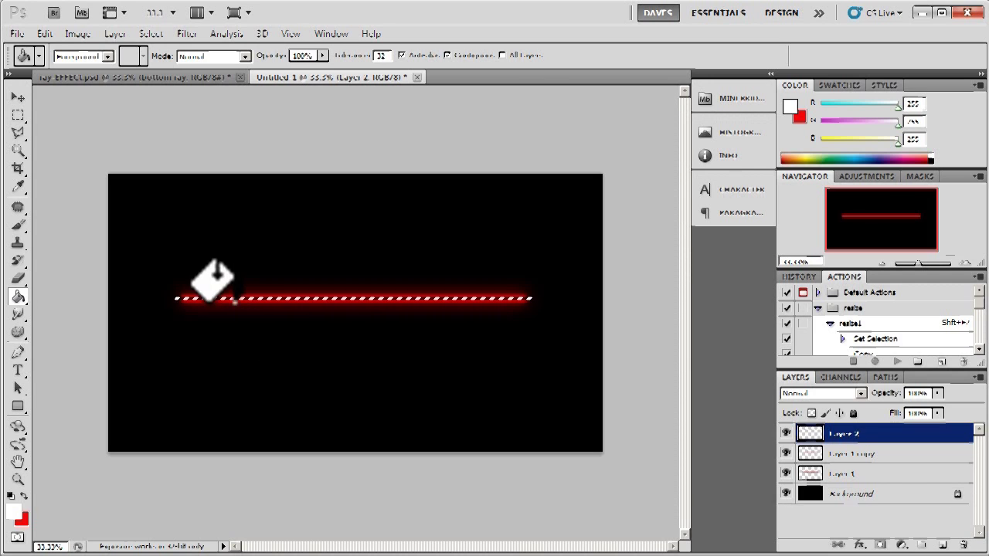
click(237, 299)
click(17, 96)
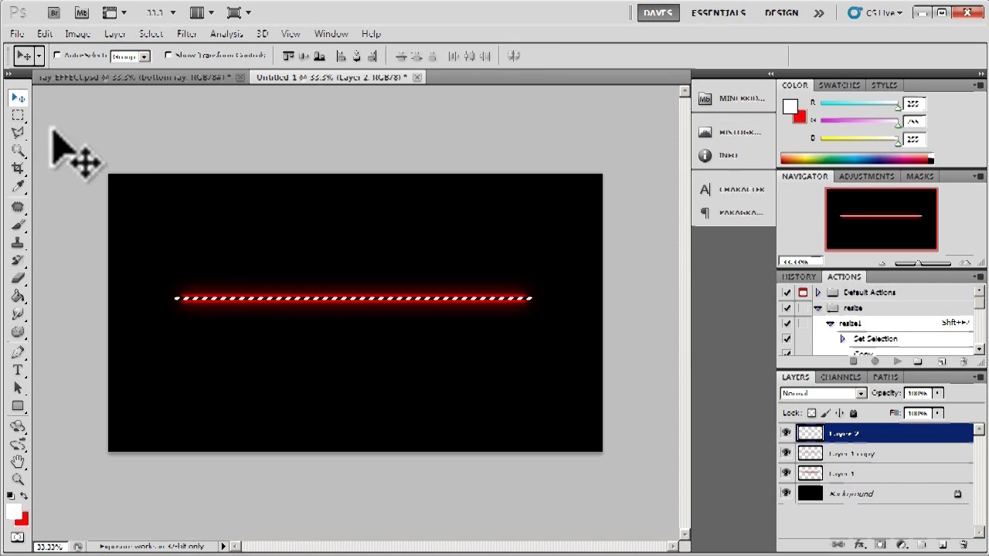
key(ctrl+d)
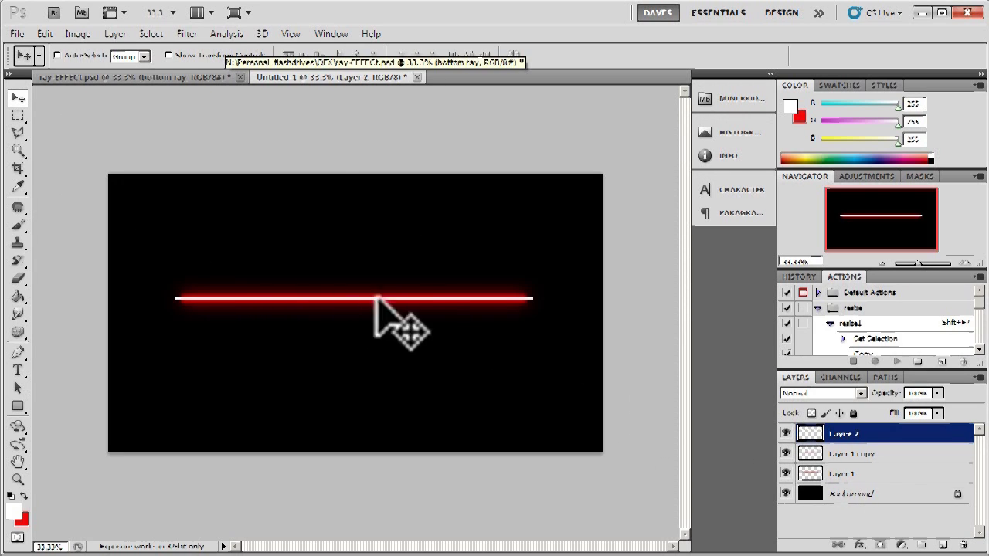
click(187, 34)
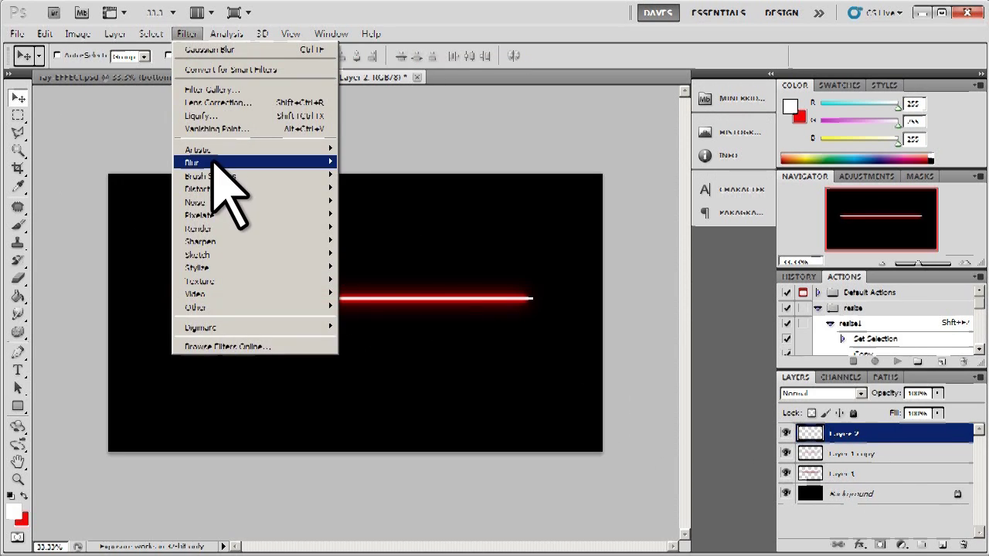
- Blur the white core line on Layer 2 with a Gaussian Blur of about 4.9 px
mouse_move(216, 163)
click(382, 214)
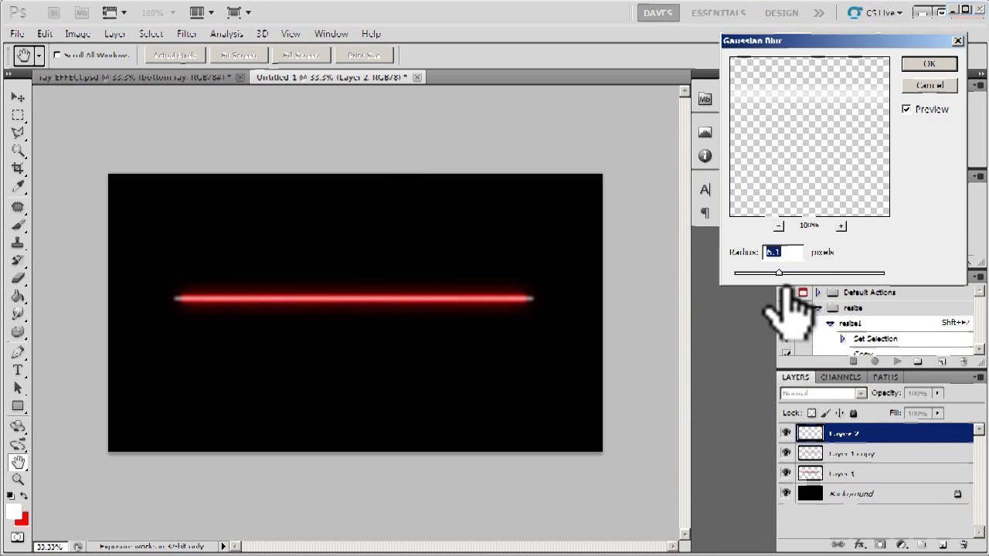
drag(779, 273, 766, 273)
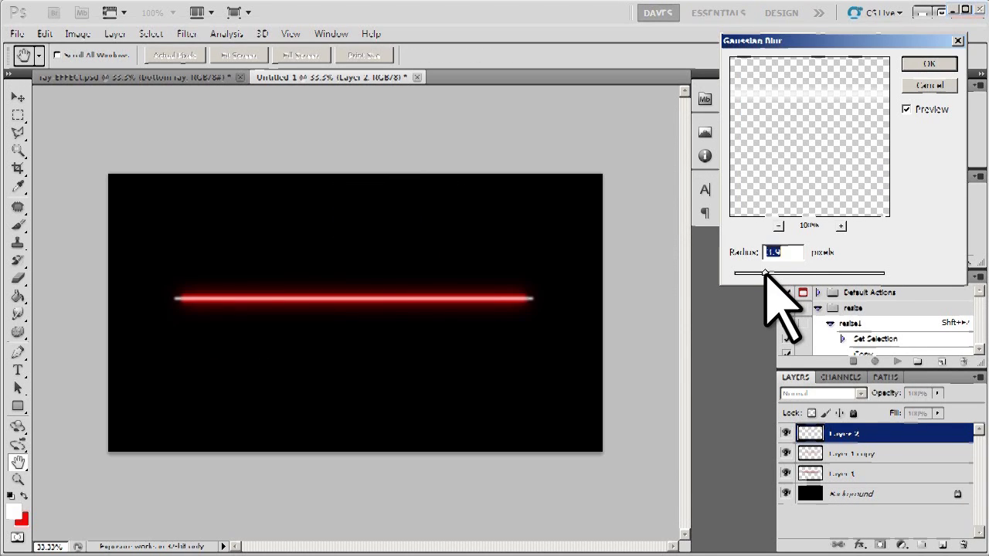
click(930, 64)
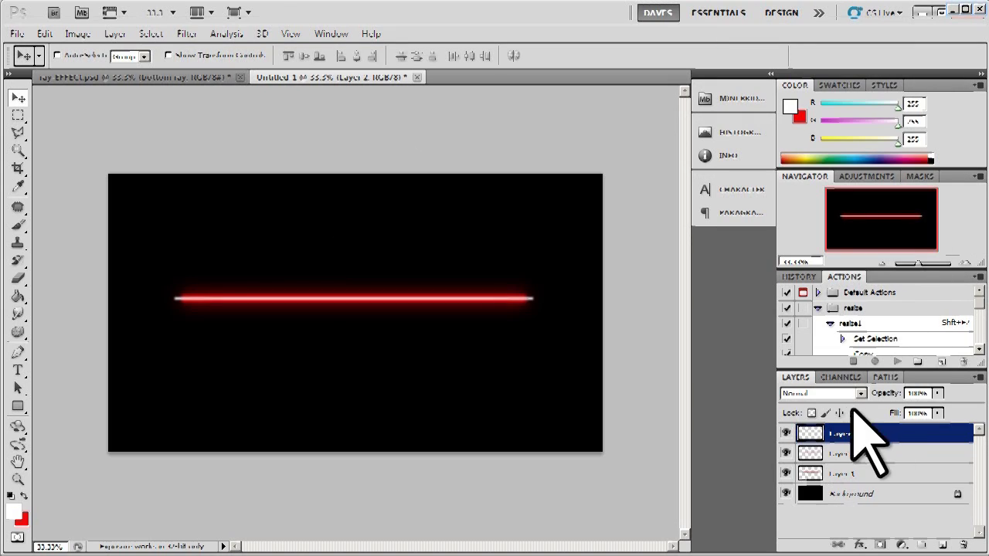
- Toggle Layer 2 and Layer 1 copy visibility to compare, then select all three beam layers
click(786, 434)
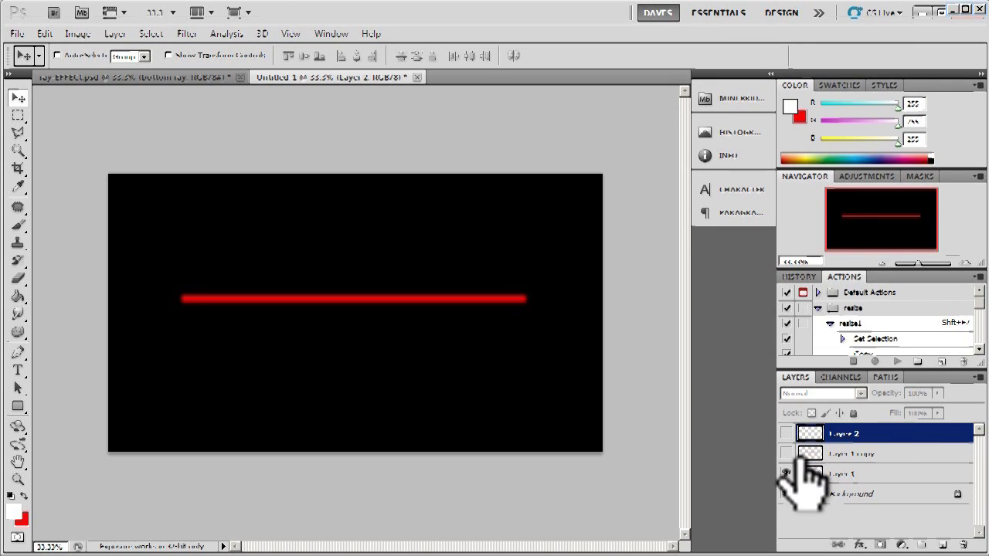
click(786, 453)
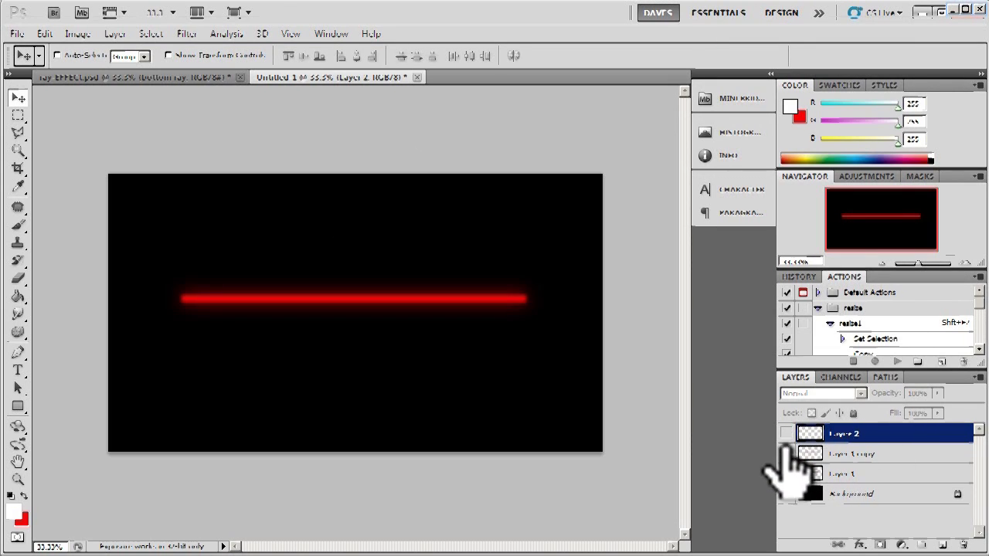
click(786, 433)
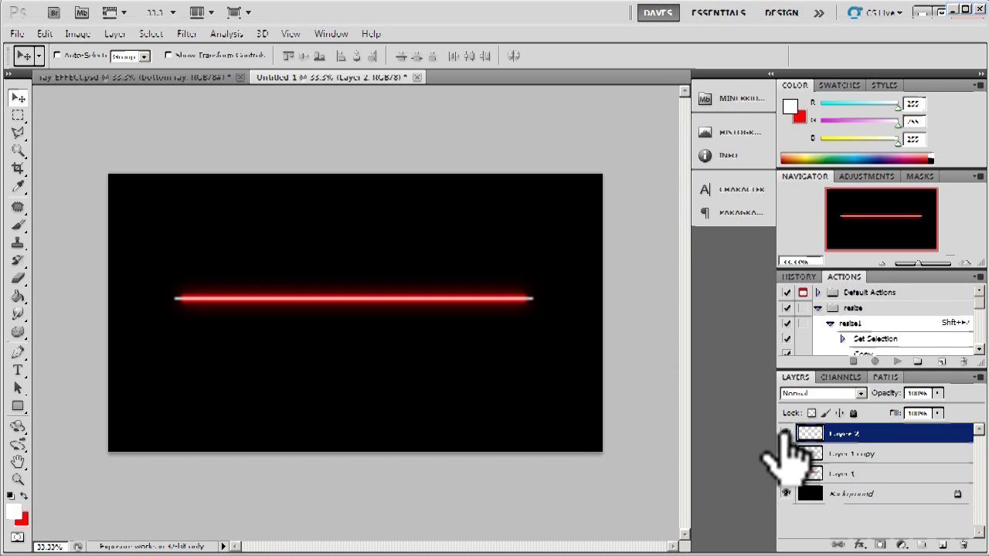
shift+click(865, 471)
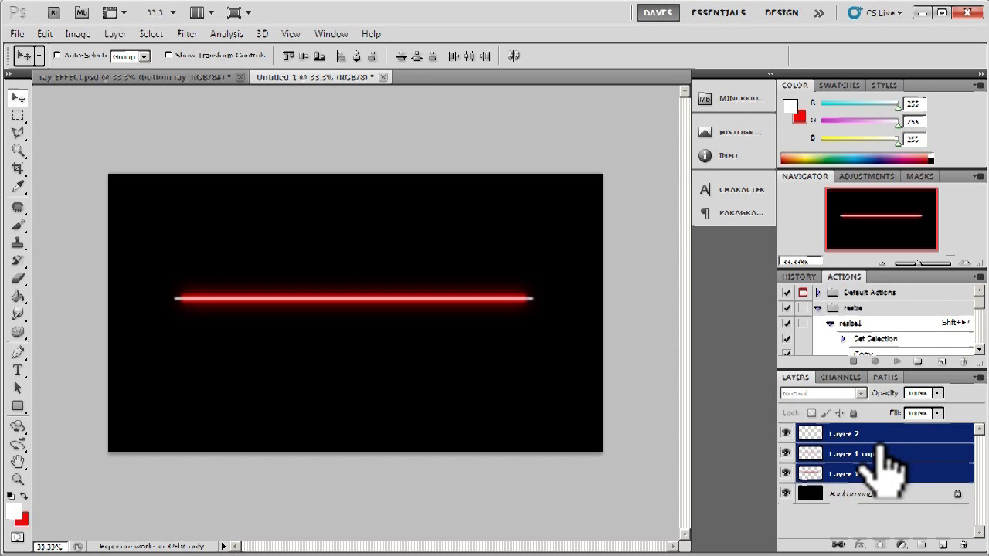
- Merge the three beam layers into Layer 2 and check the Eraser brush settings
key(ctrl+e)
click(786, 454)
click(786, 454)
key(e)
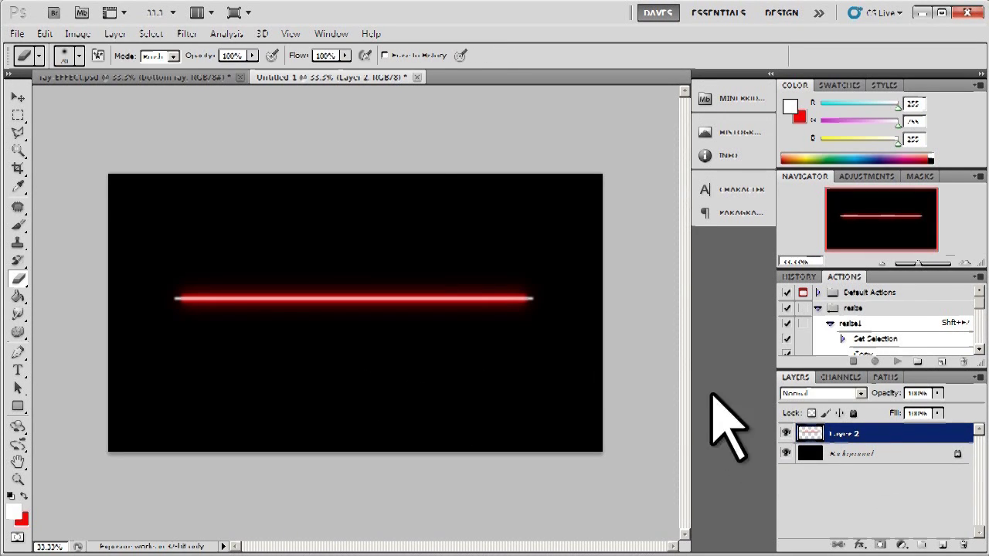
right_click(541, 295)
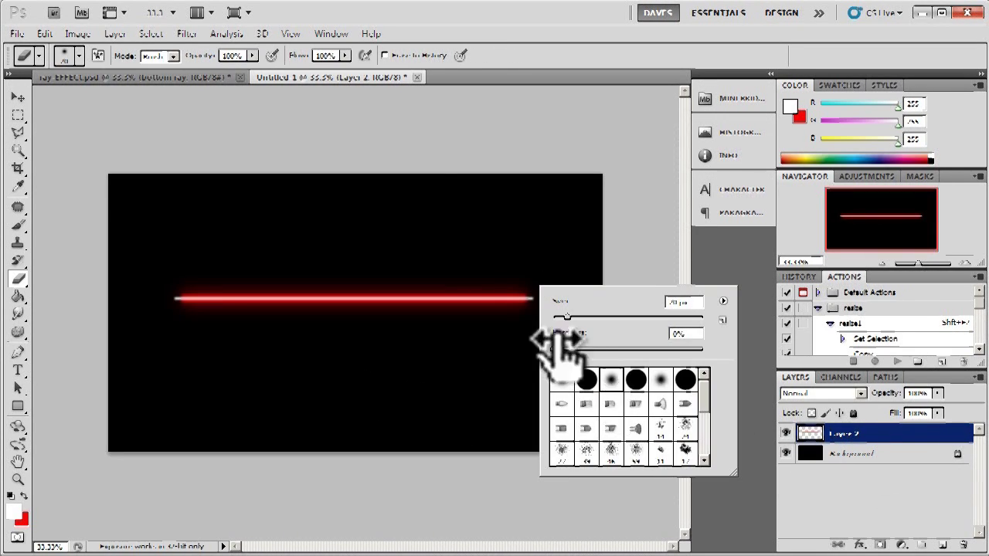
click(530, 296)
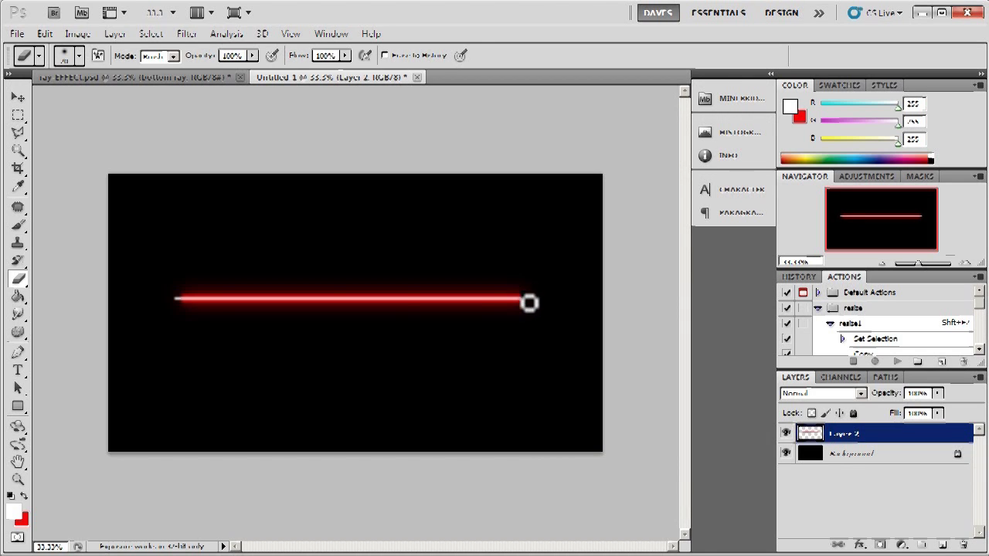
- Smudge the beam from its right end into a wavy line, then hide the Background layer
click(18, 314)
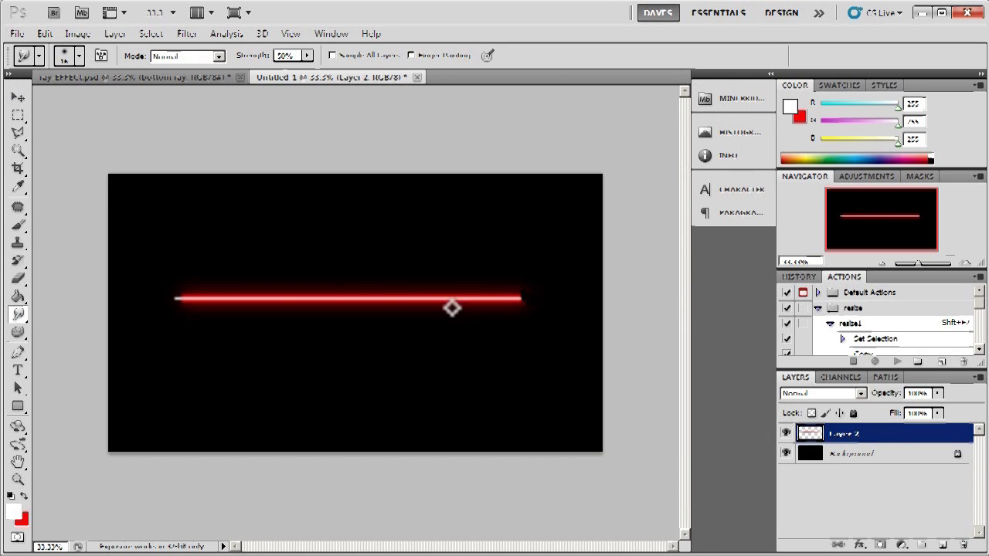
right_click(497, 298)
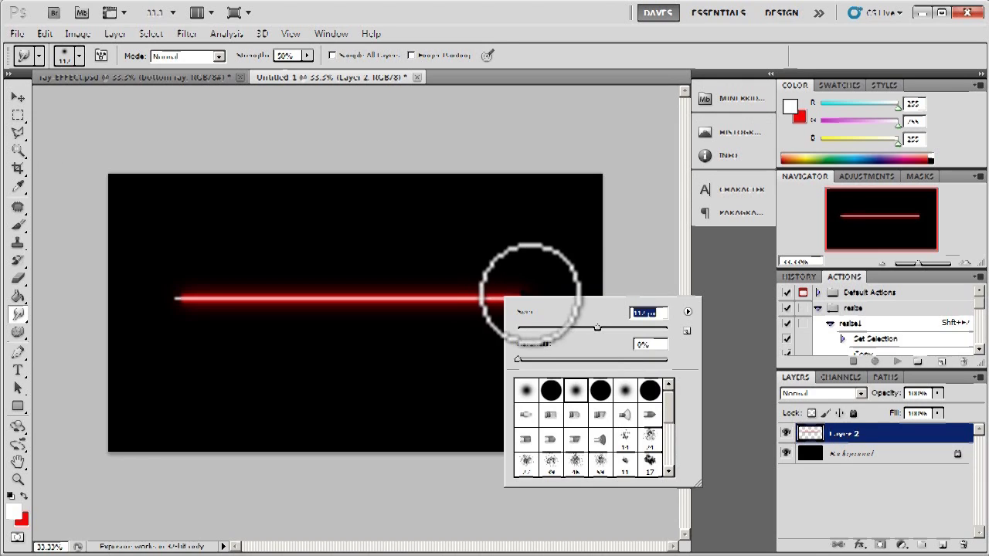
click(521, 294)
mouse_move(521, 294)
mouse_down()
mouse_move(547, 298)
mouse_move(426, 294)
mouse_move(338, 307)
mouse_move(121, 291)
mouse_up()
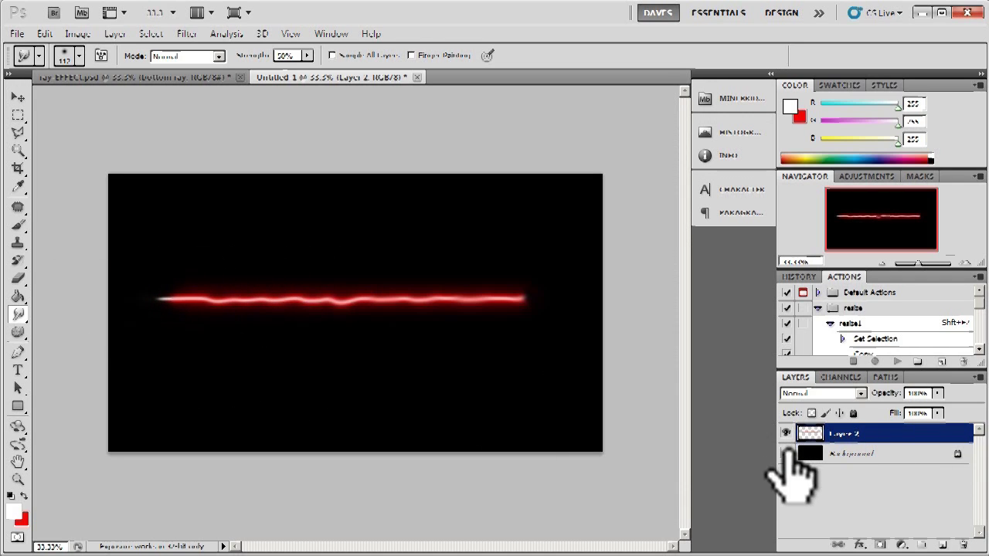
click(786, 453)
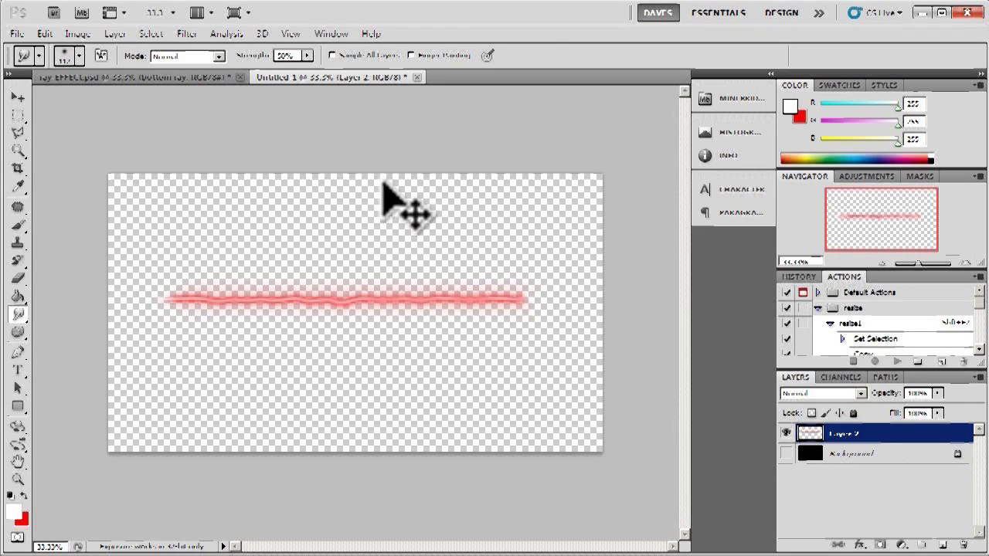
- Save the transparent beam over the existing red.psd, replacing it, and minimize Photoshop
key(ctrl+shift+s)
click(398, 220)
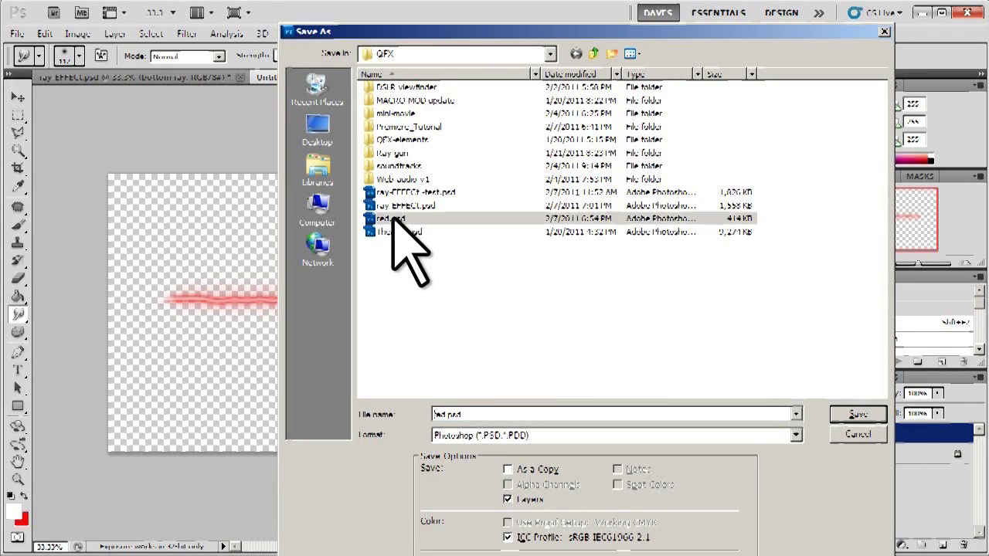
click(835, 416)
click(463, 227)
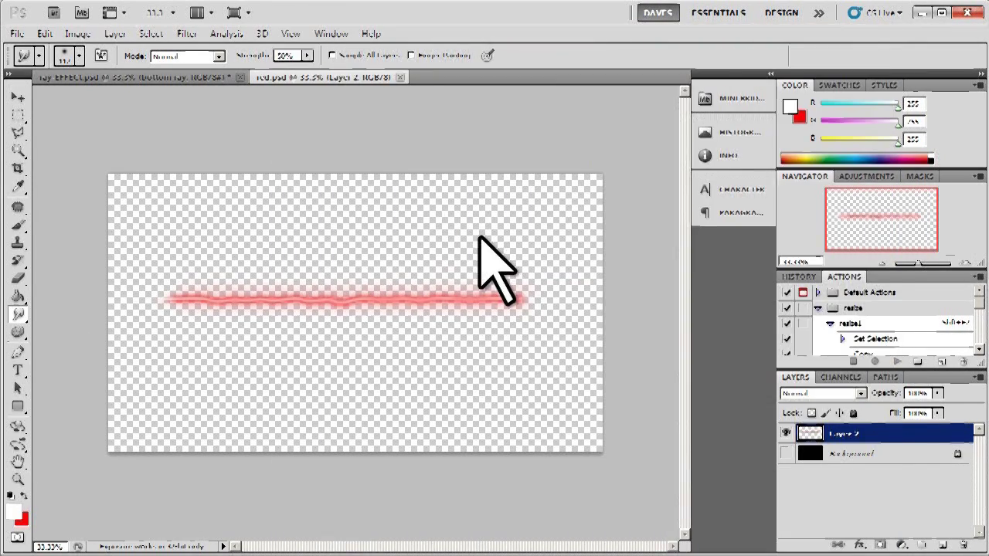
click(923, 14)
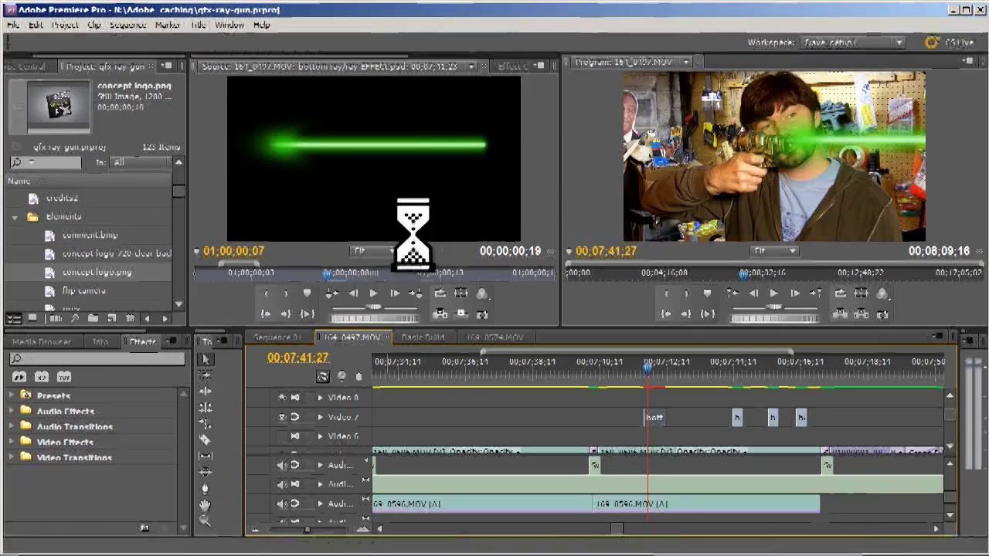
- Import red.psd into Premiere as Individual Layers and preview Layer 2/red.psd in the Source monitor
click(14, 25)
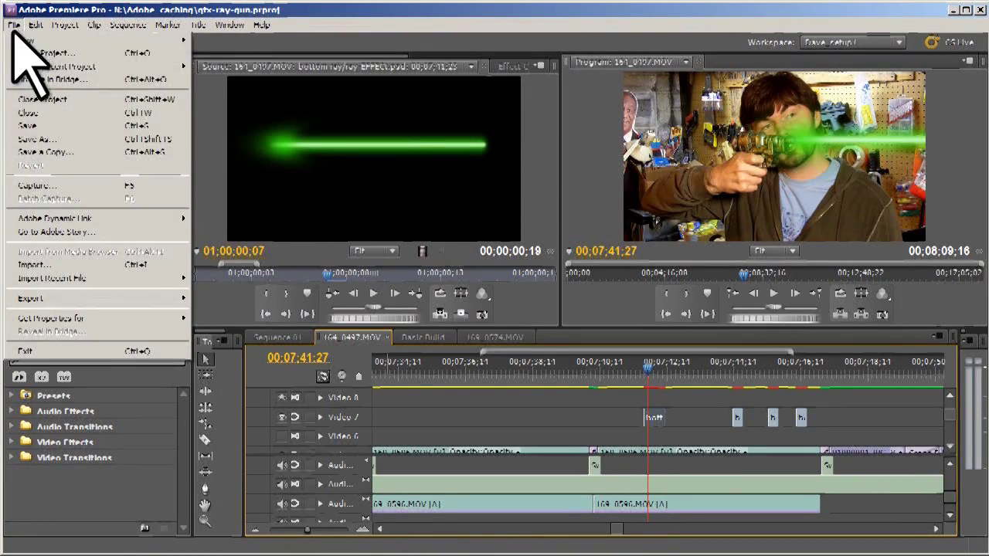
click(90, 265)
double_click(210, 524)
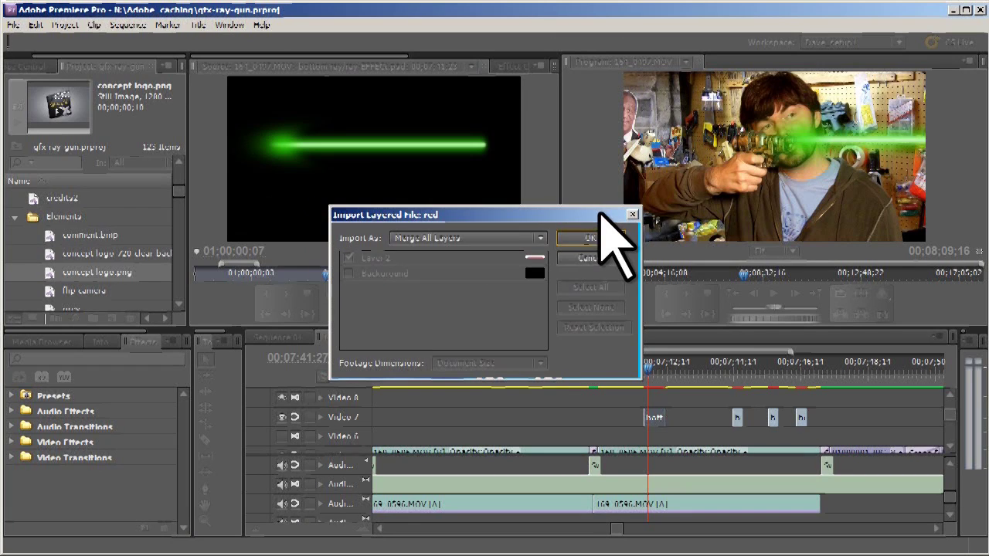
click(527, 237)
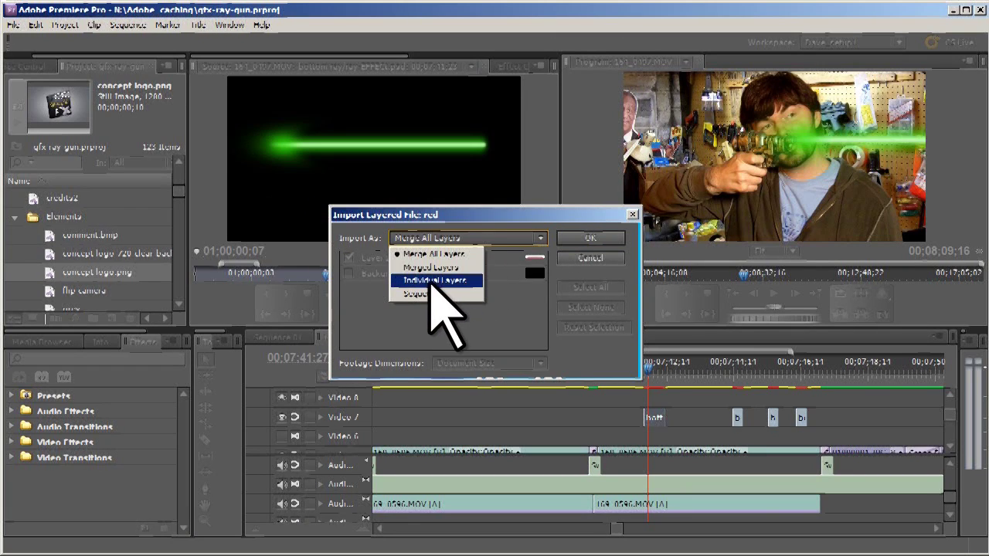
click(430, 281)
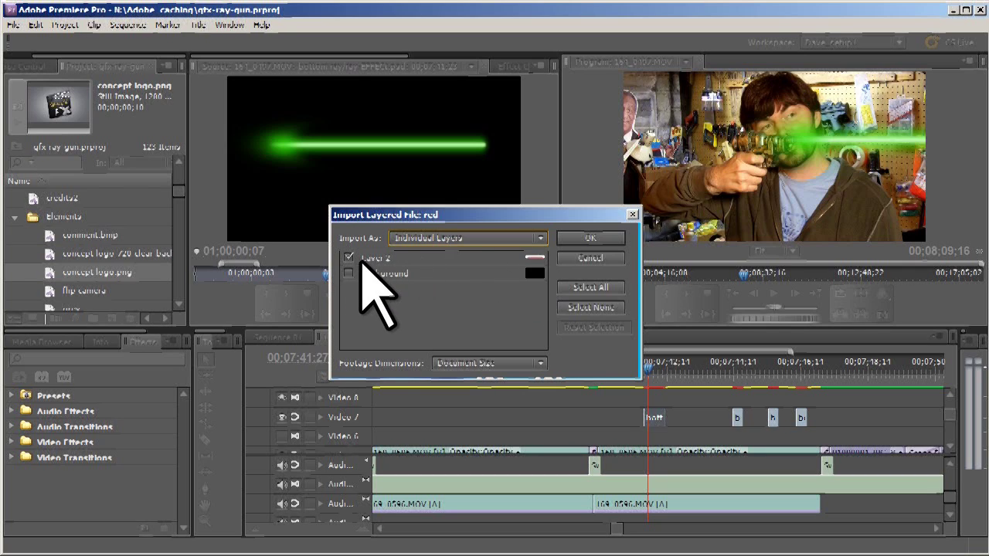
click(600, 240)
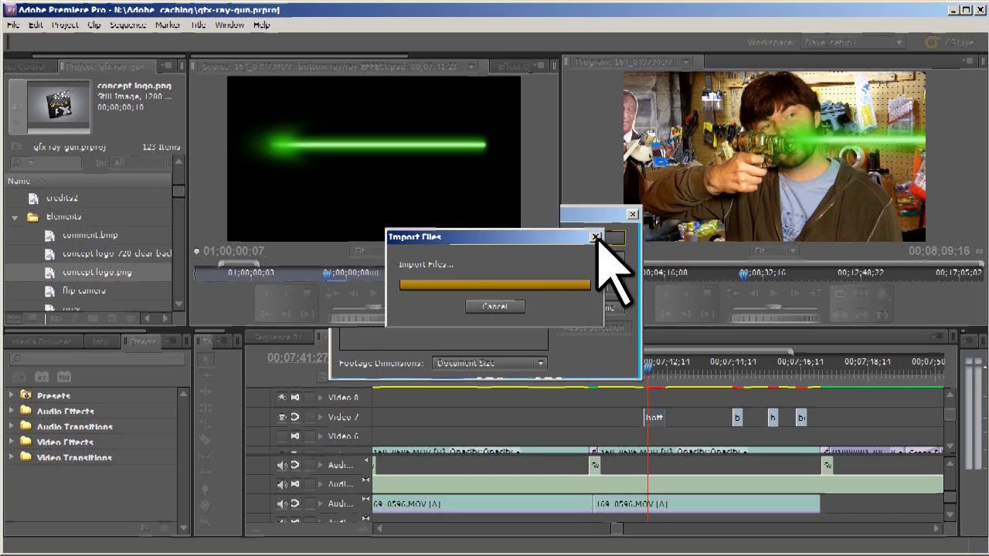
double_click(45, 293)
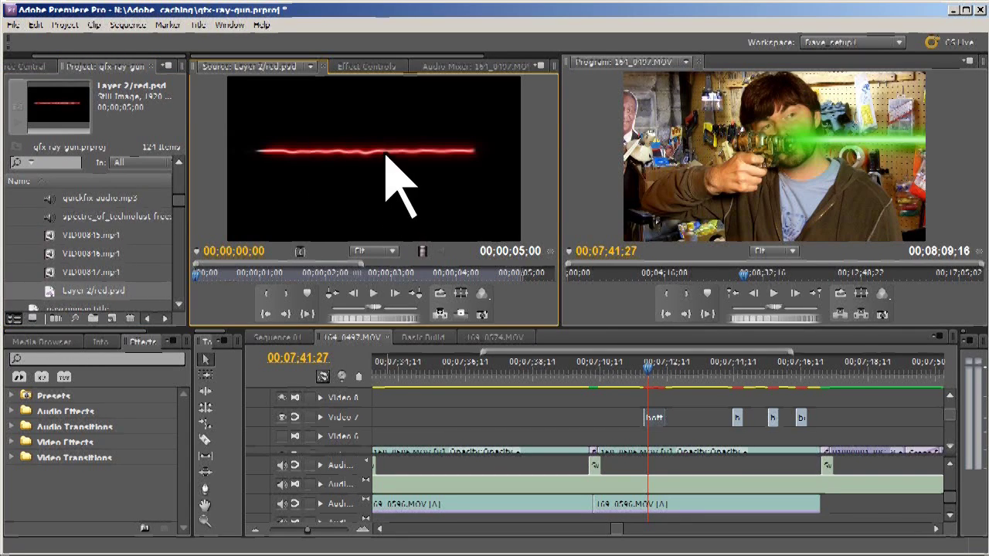
- Drop the beam clip onto Video 7 and shrink it to about 55% in Motion settings
drag(398, 181, 641, 456)
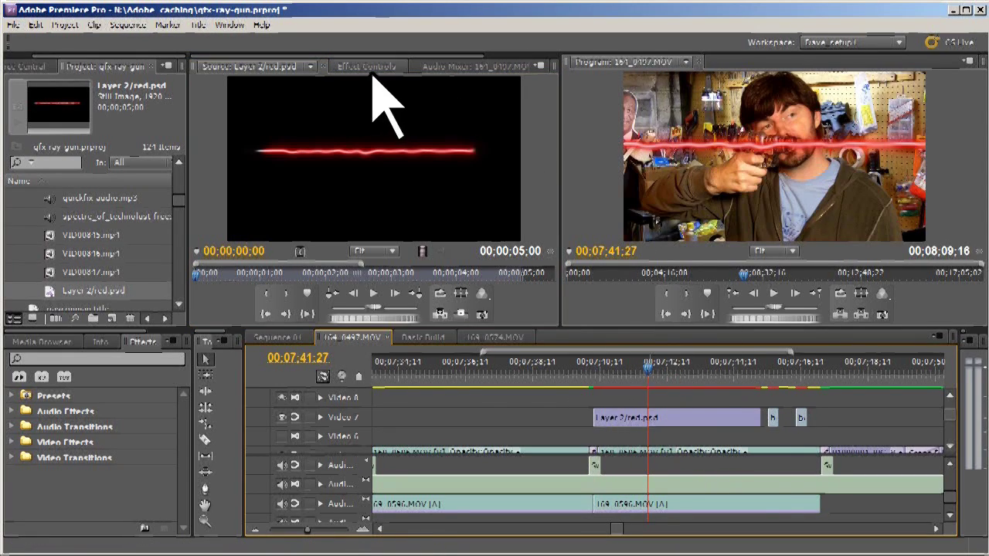
click(371, 68)
click(653, 418)
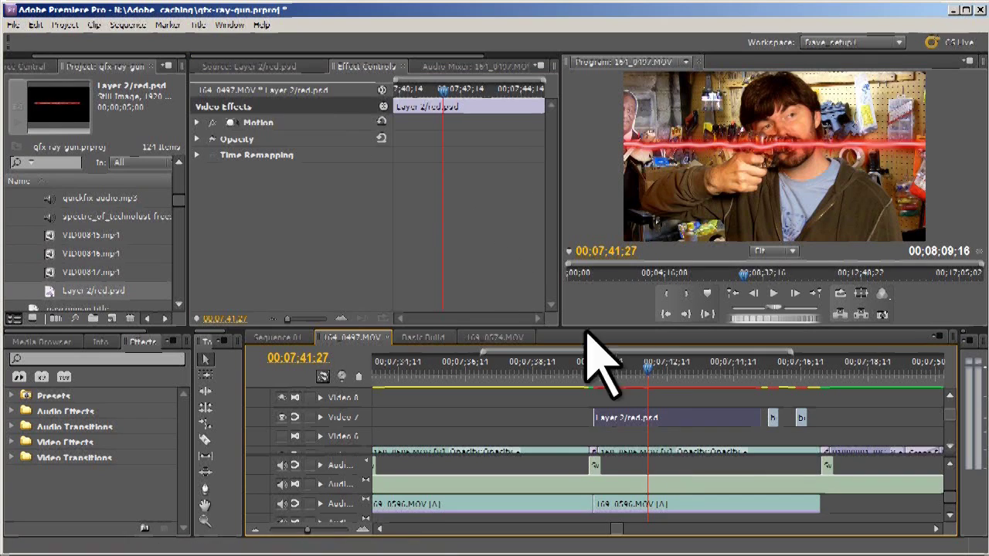
click(197, 123)
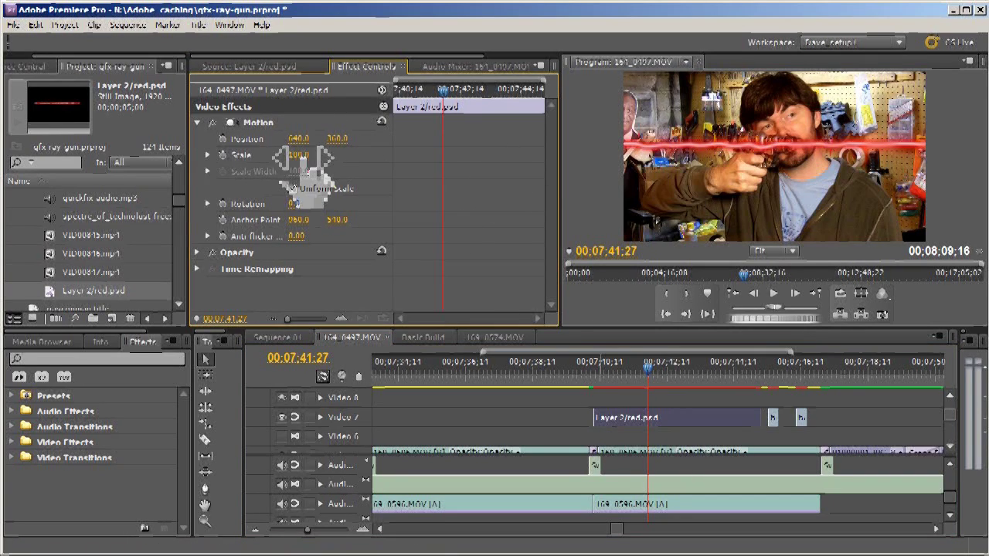
drag(301, 155, 267, 157)
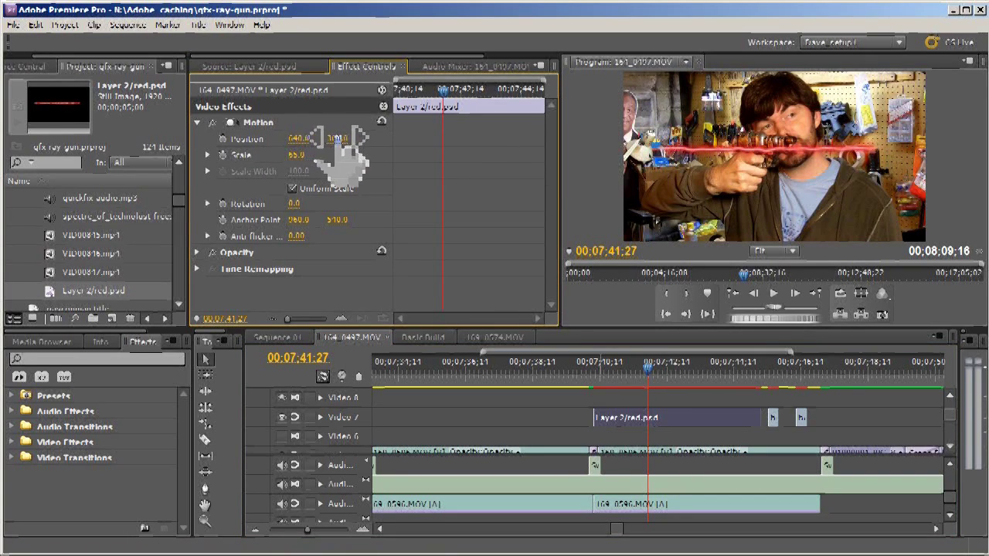
drag(338, 139, 344, 140)
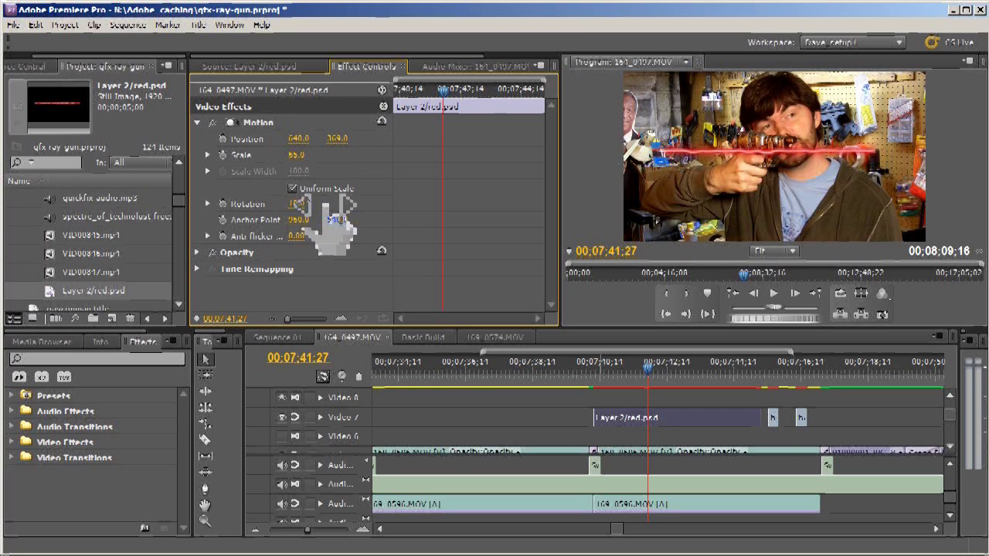
mouse_move(326, 204)
mouse_down()
mouse_move(464, 203)
mouse_move(307, 205)
mouse_up()
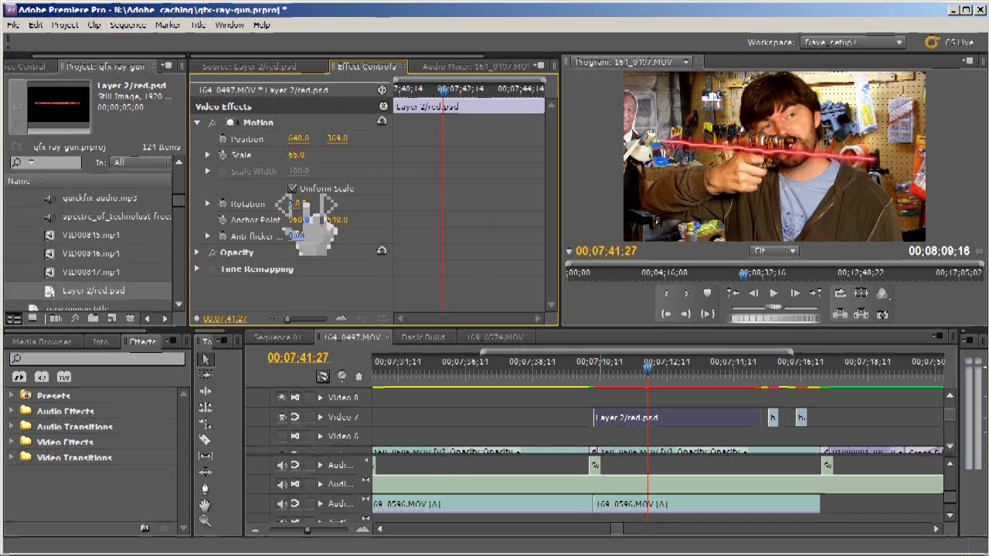
- Move and rotate the beam about 1° in the Program monitor so it fires from the gun barrel
drag(306, 140, 680, 144)
double_click(839, 177)
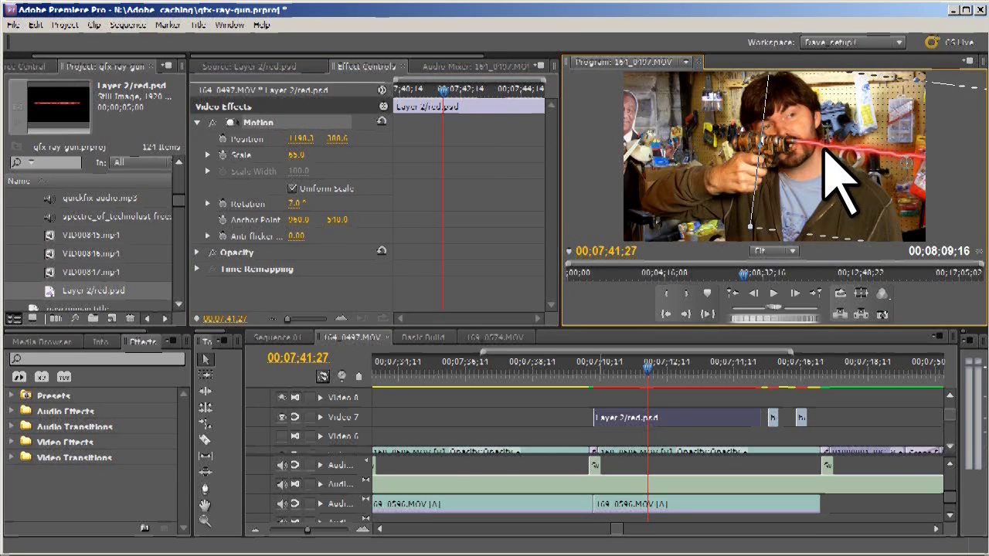
drag(320, 143, 263, 146)
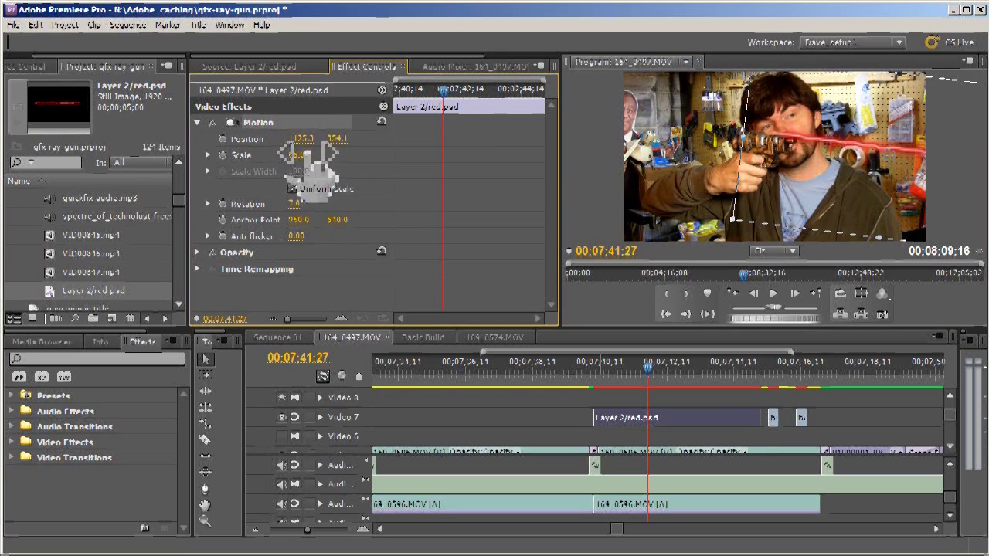
drag(341, 143, 282, 162)
drag(344, 142, 383, 143)
mouse_move(309, 220)
mouse_down()
mouse_move(328, 219)
mouse_move(303, 219)
mouse_up()
drag(874, 198, 862, 143)
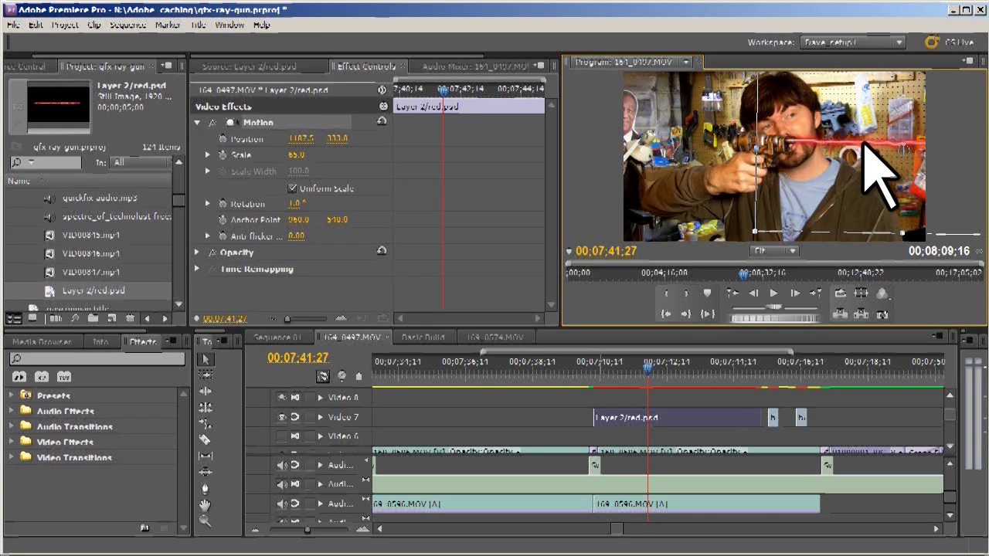
mouse_move(646, 368)
mouse_down()
mouse_move(614, 369)
mouse_move(661, 369)
mouse_up()
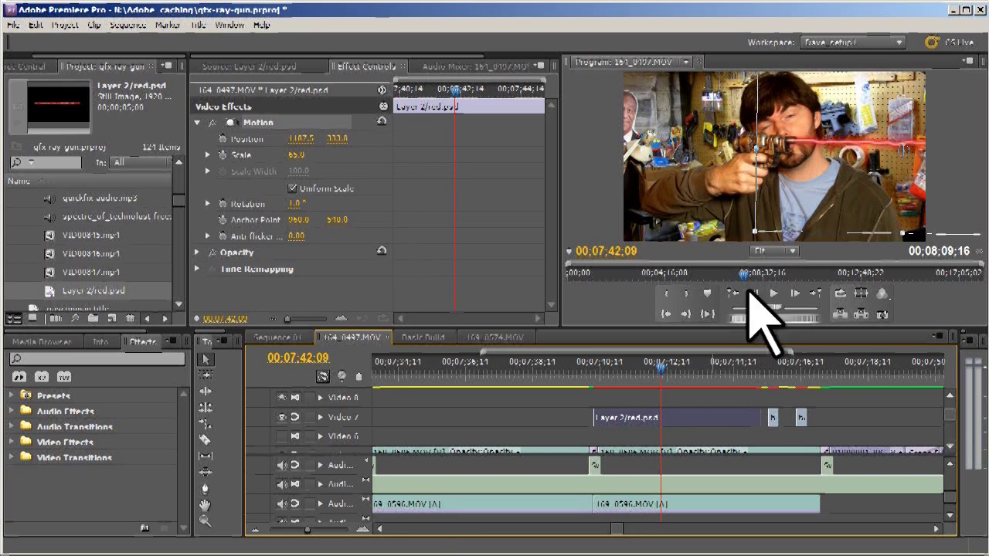
mouse_move(640, 366)
mouse_down()
mouse_move(614, 368)
mouse_move(633, 369)
mouse_up()
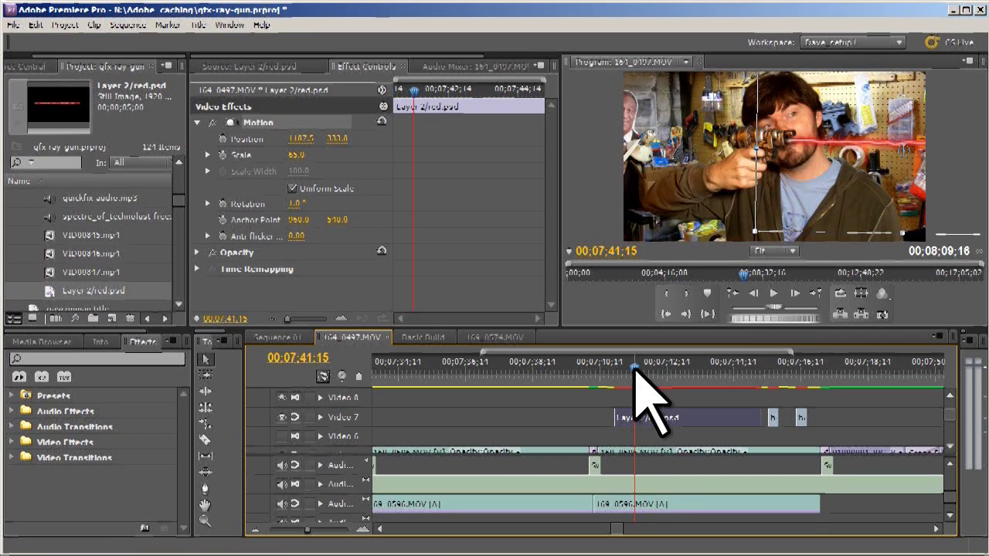
- Zoom and scrub the timeline to the concept logo clip and open it for preview
key(minus)
key(minus)
key(minus)
key(minus)
key(minus)
key(minus)
click(598, 369)
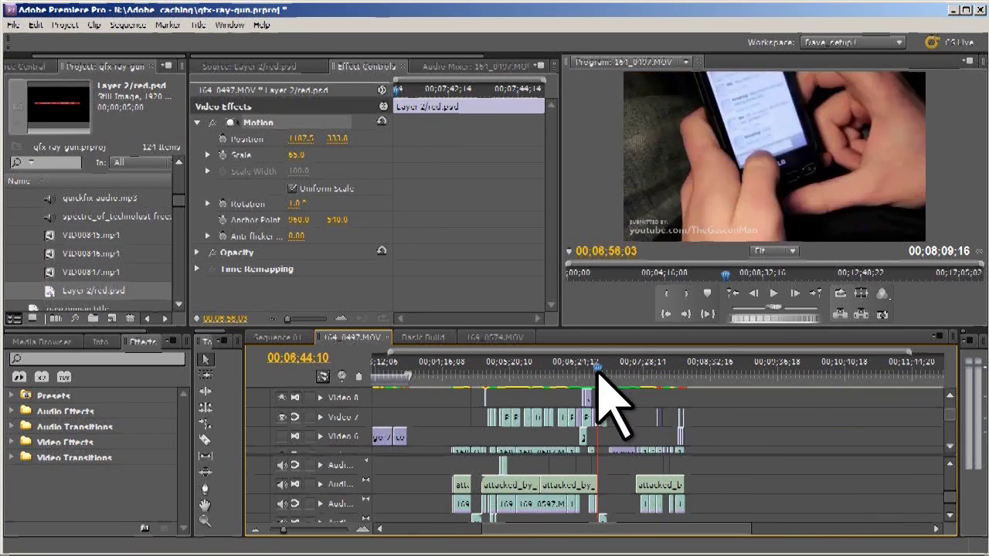
key(minus)
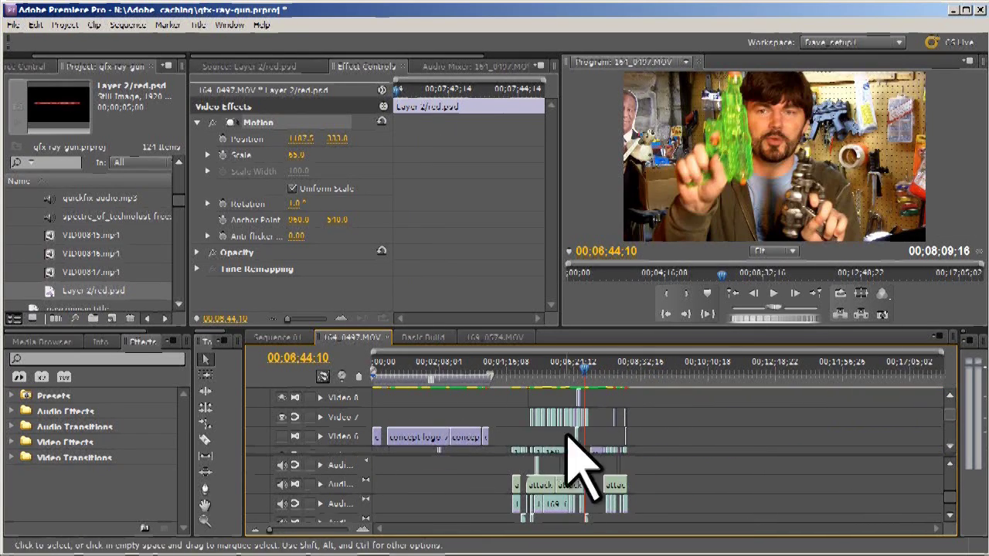
scroll(952, 418, up, 2)
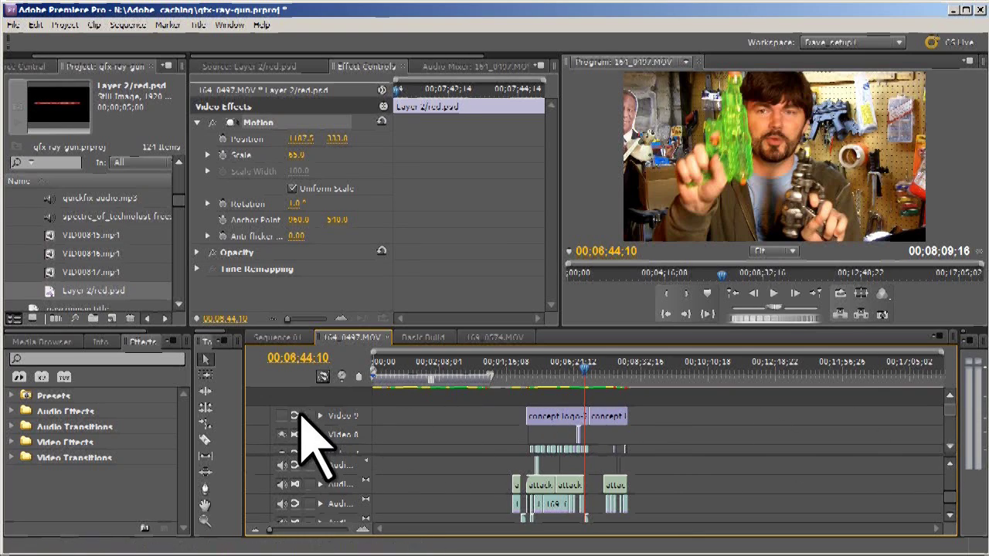
click(590, 362)
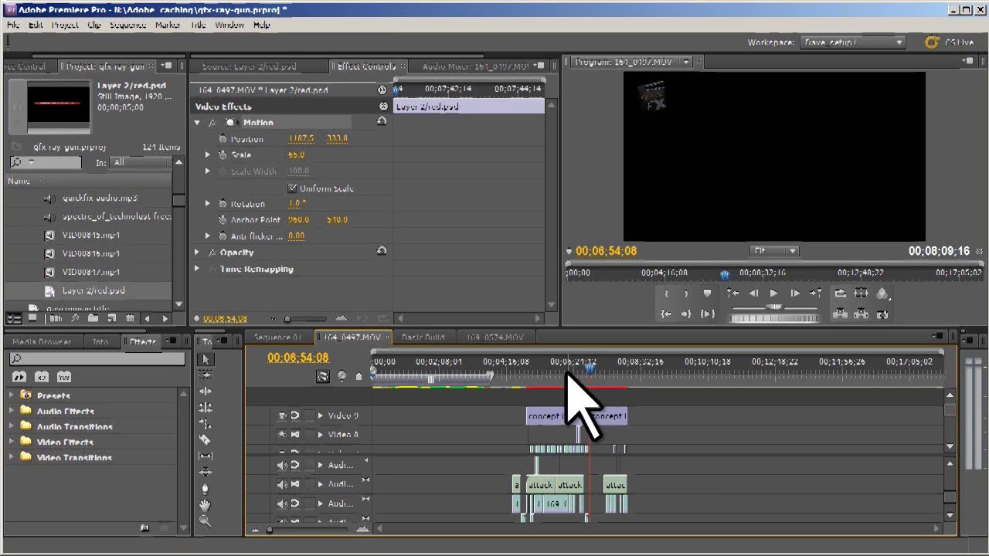
double_click(578, 410)
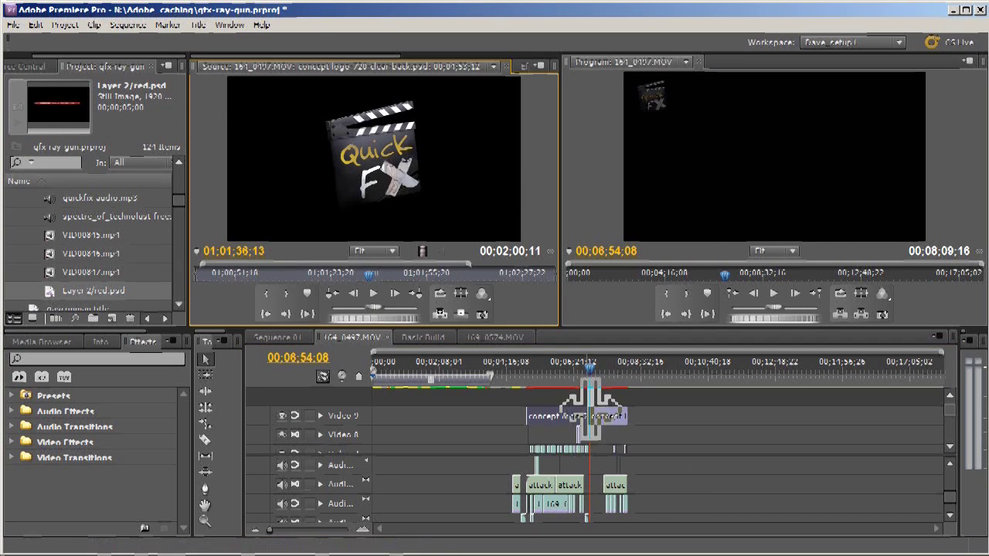
drag(586, 362, 581, 362)
- Set the QuickFX logo overlay to 100% opacity and 93.5 scale in Effect Controls
click(522, 67)
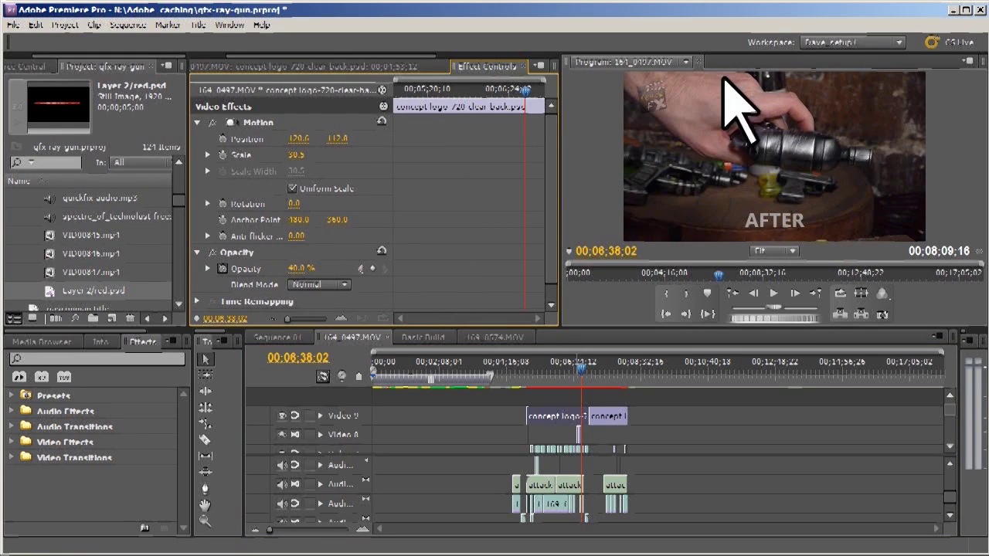
drag(298, 269, 327, 263)
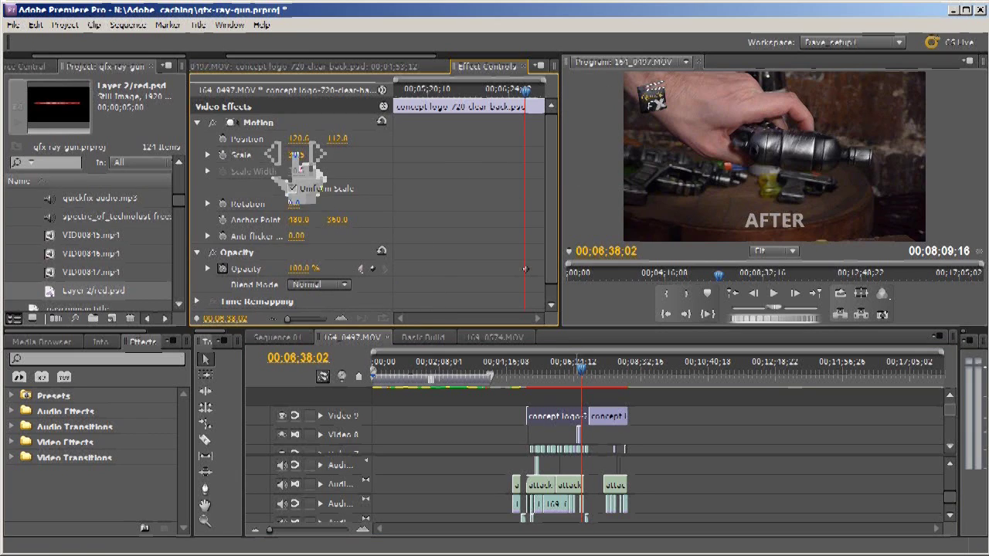
drag(296, 159, 332, 159)
click(695, 136)
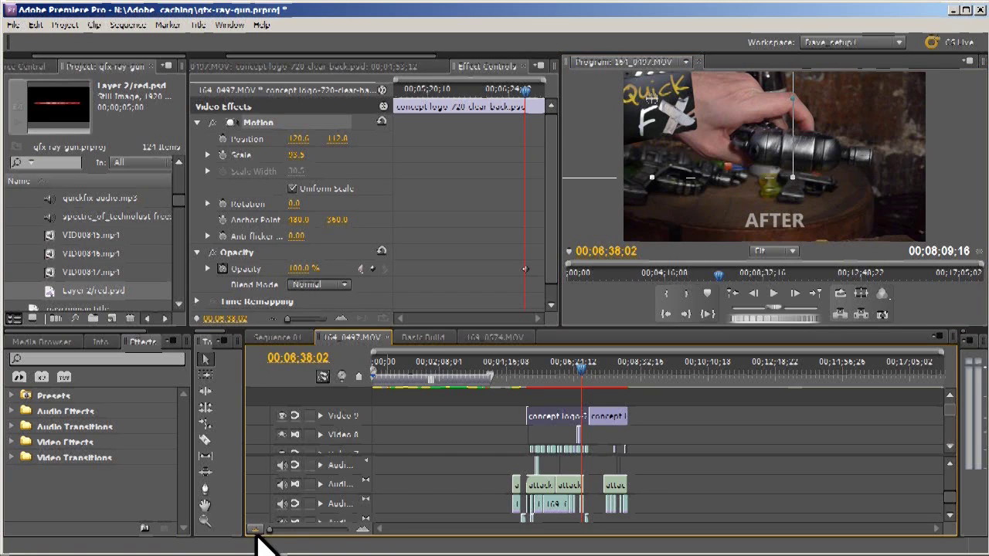
click(952, 418)
- Scrub from 00;00;43;14 back to the QuickFX intro title near 00;00;22 and play it
scroll(952, 418, down, 3)
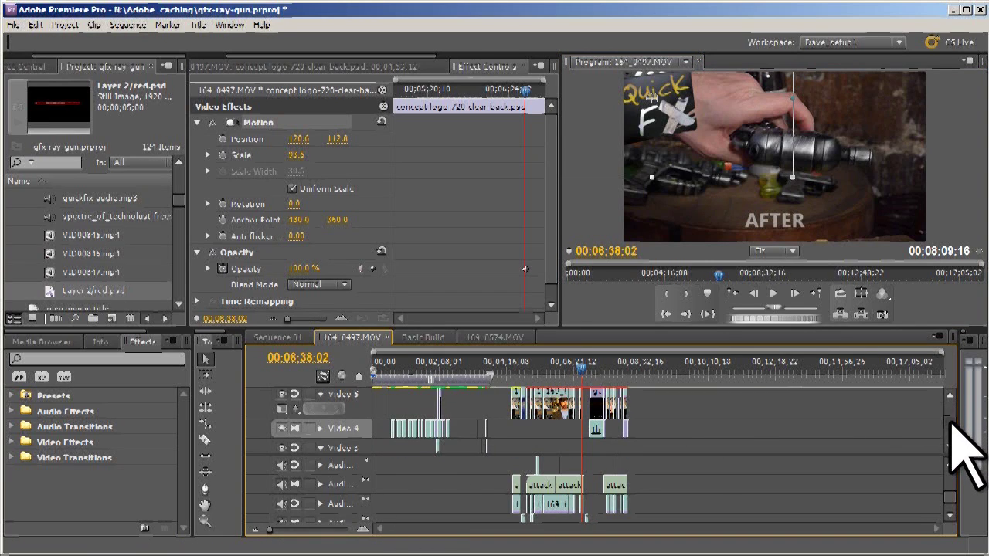
key(=)
key(=)
key(=)
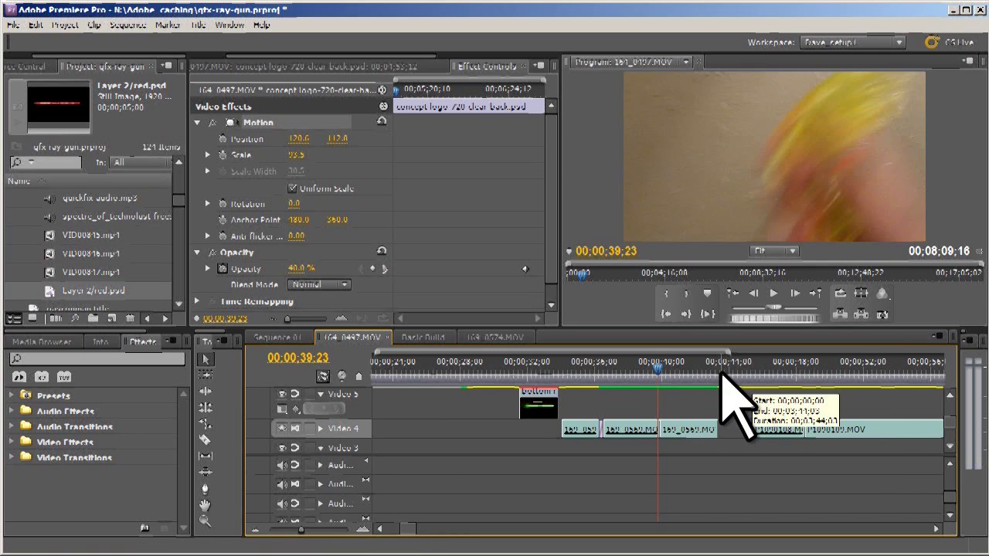
scroll(956, 422, up, 3)
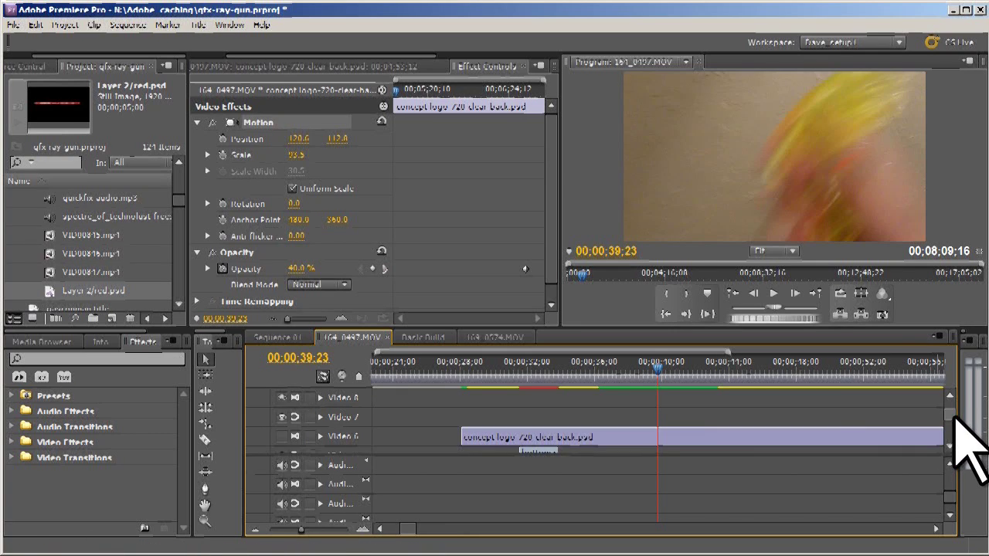
scroll(851, 430, down, 1)
click(720, 371)
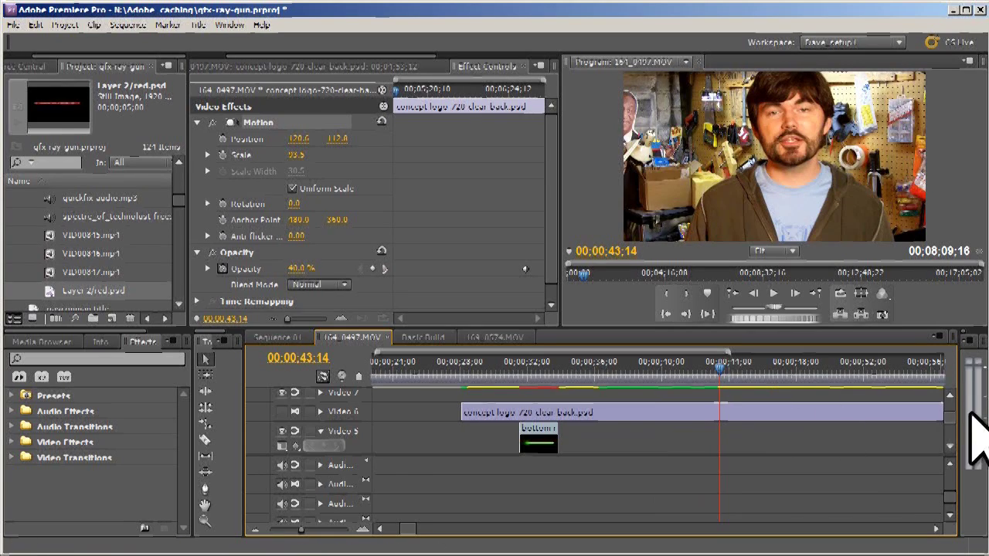
scroll(966, 430, down, 2)
click(574, 370)
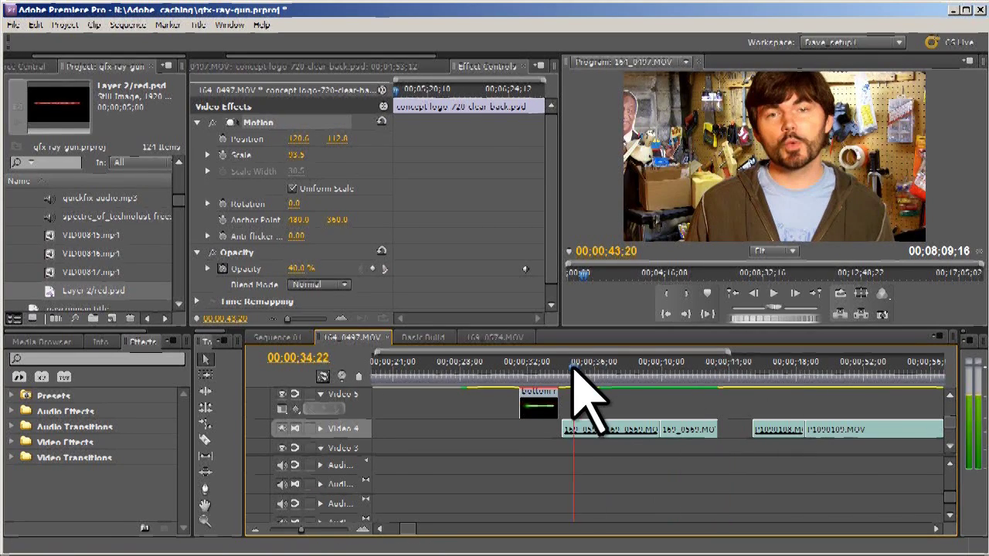
click(550, 368)
key(minus)
key(minus)
key(minus)
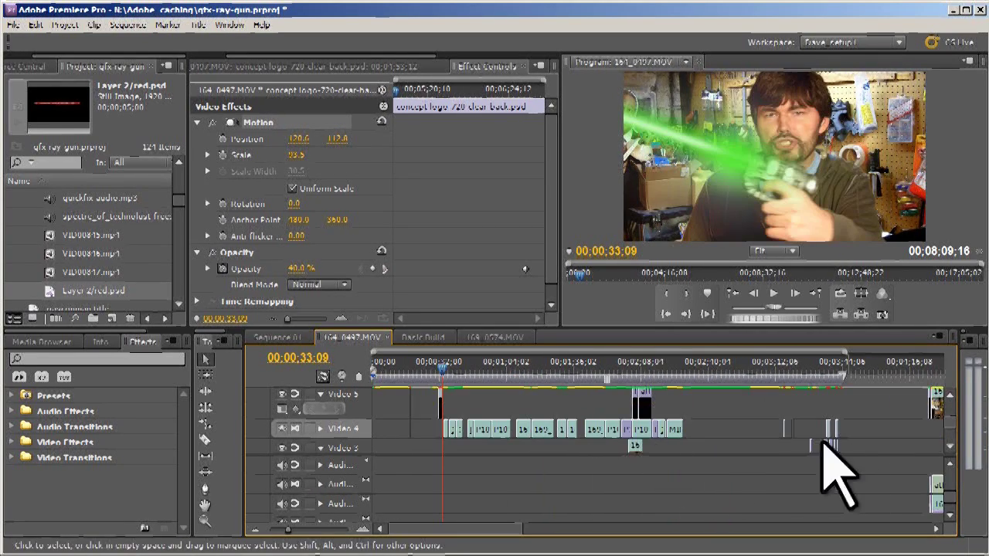
mouse_move(408, 373)
mouse_down()
mouse_move(424, 365)
mouse_move(412, 370)
mouse_up()
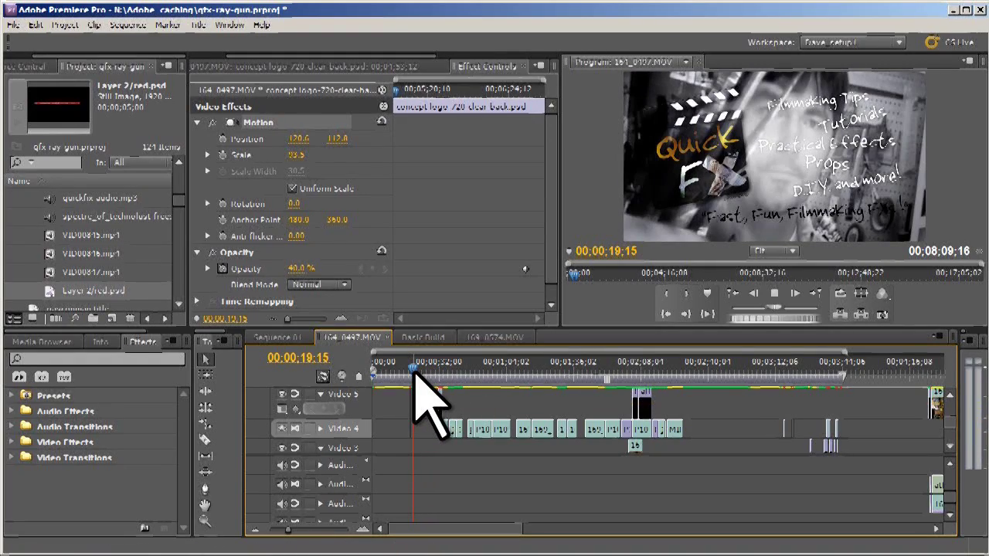
key(space)
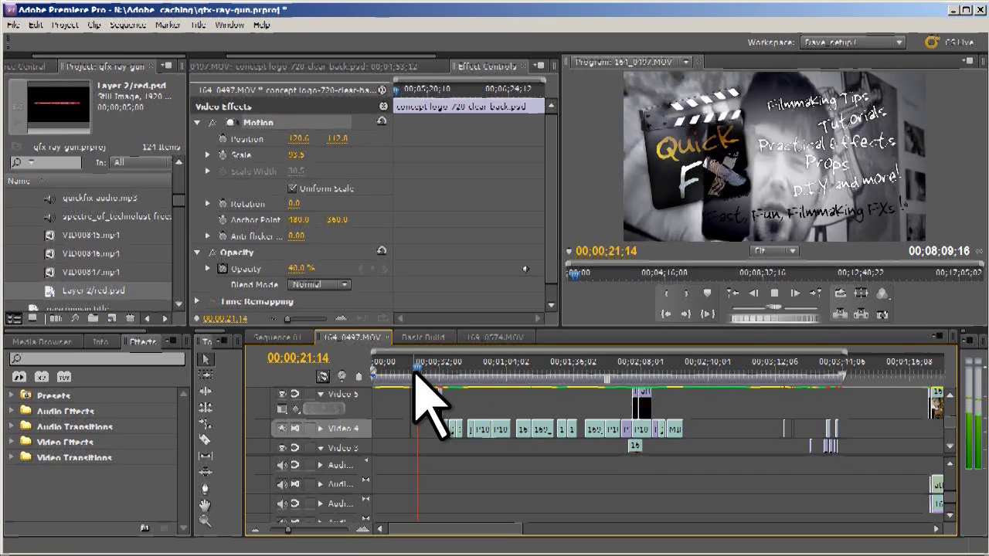
click(177, 193)
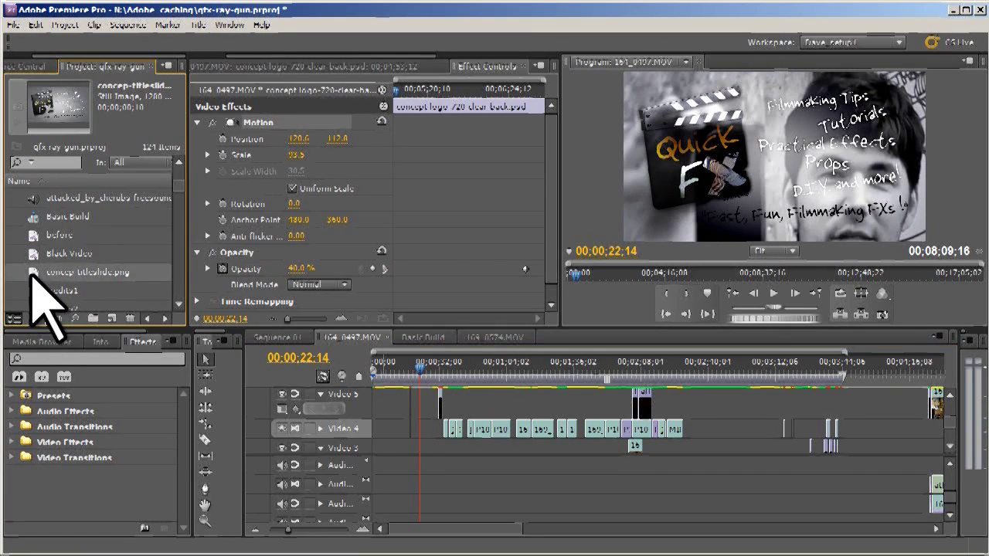
- Place the title-slide PNG on Video 5 above P1090109.MOV and zoom in on it
double_click(31, 272)
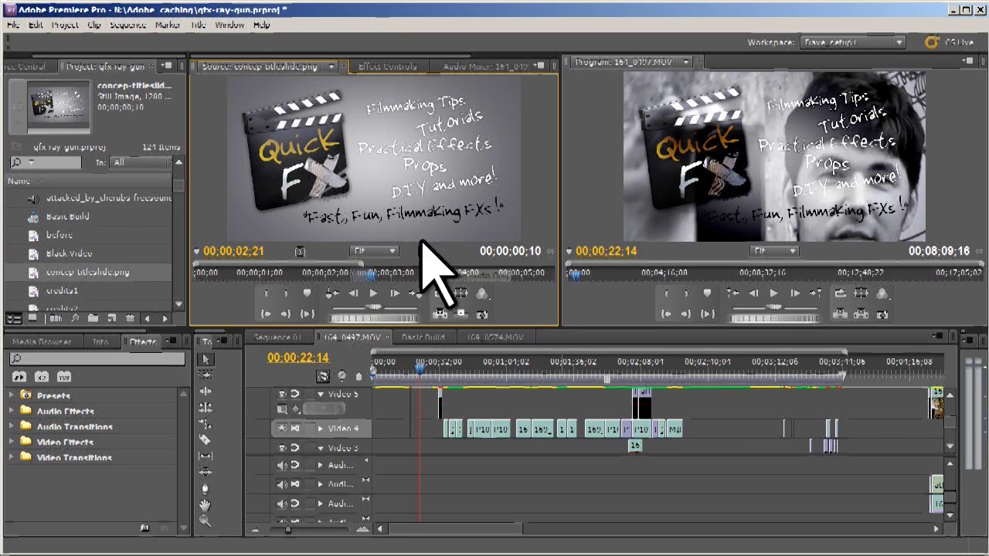
drag(376, 199, 474, 373)
click(474, 373)
key(equal)
key(equal)
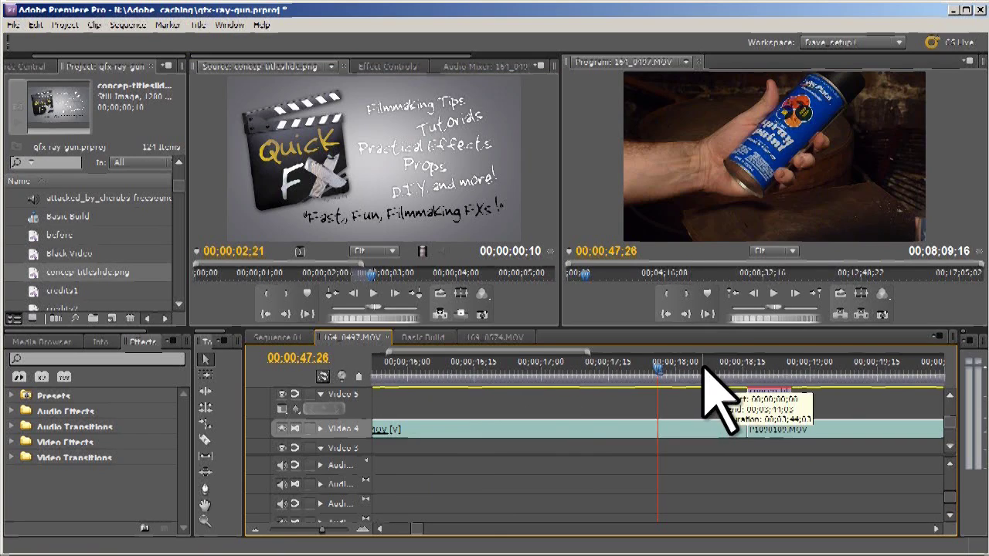
key(equal)
key(equal)
click(763, 373)
- Set the title slide's Opacity blend mode to Hard Light, after trying Soft Light
click(387, 67)
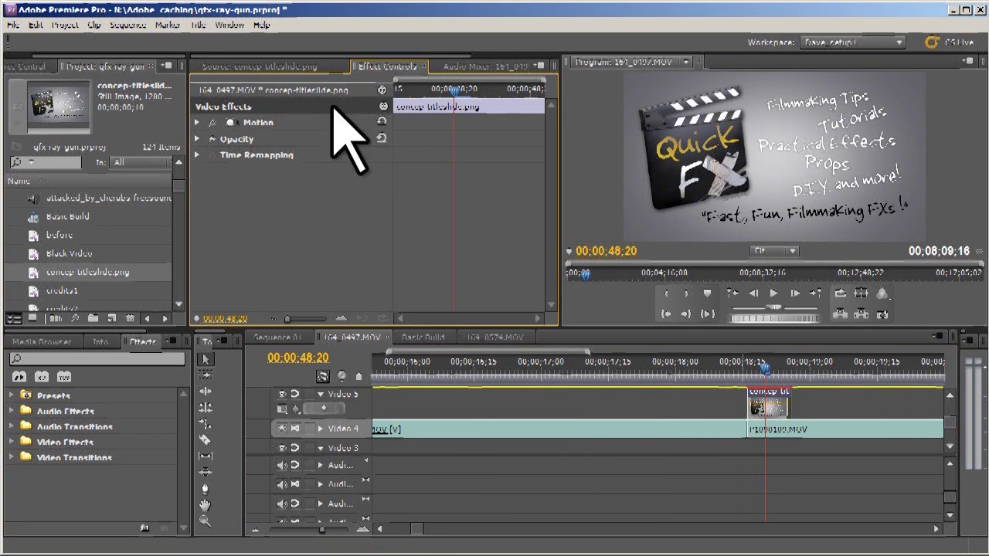
click(197, 139)
click(318, 171)
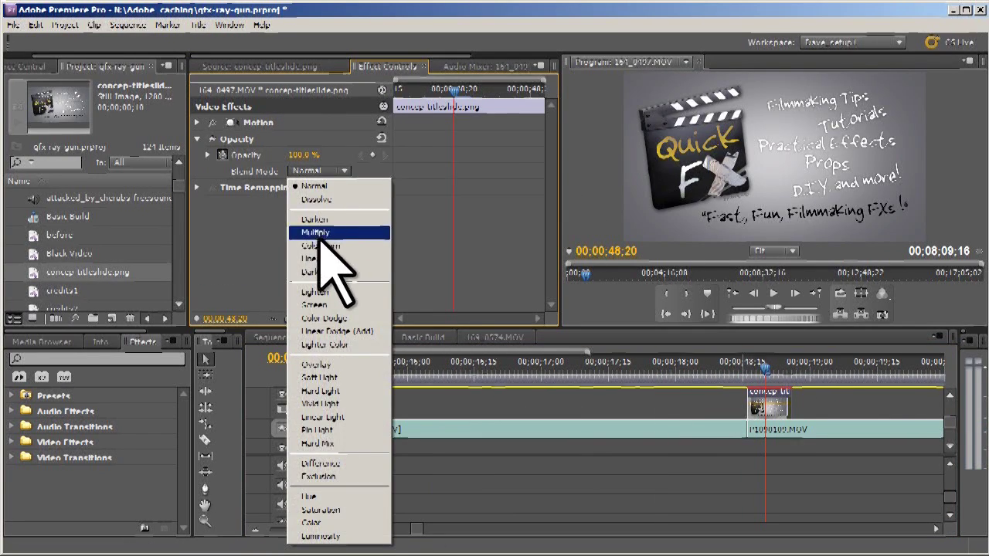
click(323, 378)
click(325, 170)
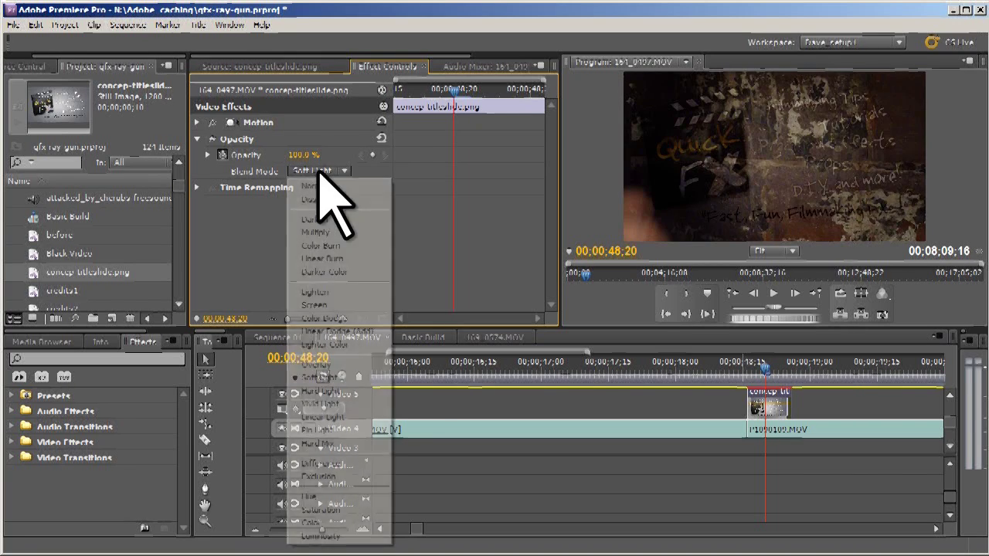
click(325, 391)
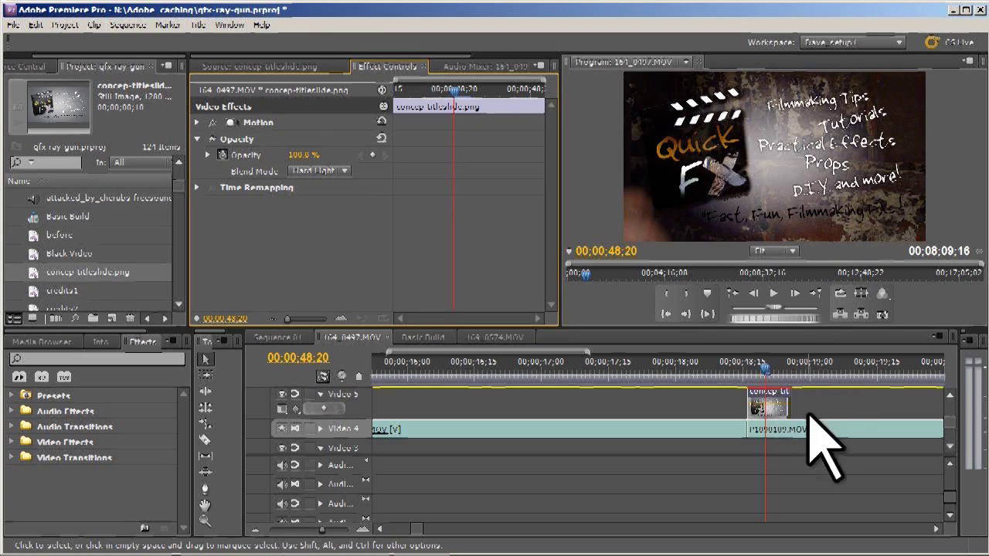
click(790, 398)
- Extend the title clip's out edge to the right so it stays on screen longer
drag(804, 398, 927, 405)
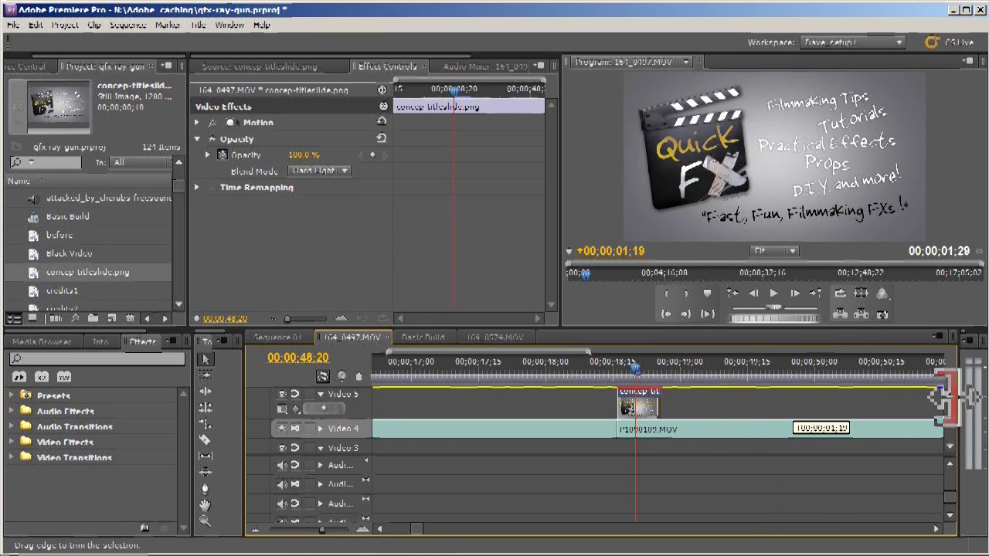
click(611, 369)
key(minus)
drag(642, 370, 678, 360)
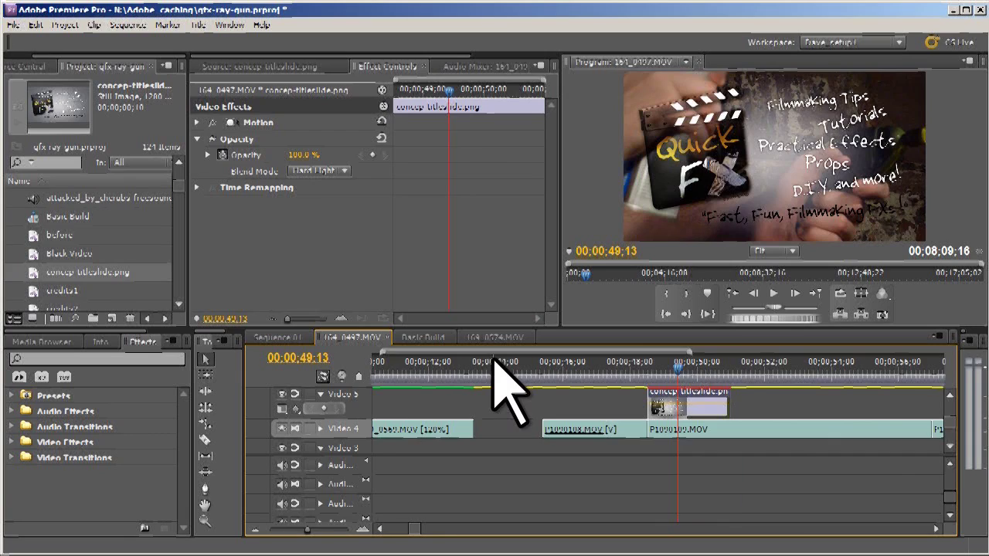
- Zoom out to the whole sequence and play back the intro from about 00;00;21
key(backslash)
drag(449, 376, 417, 376)
key(space)
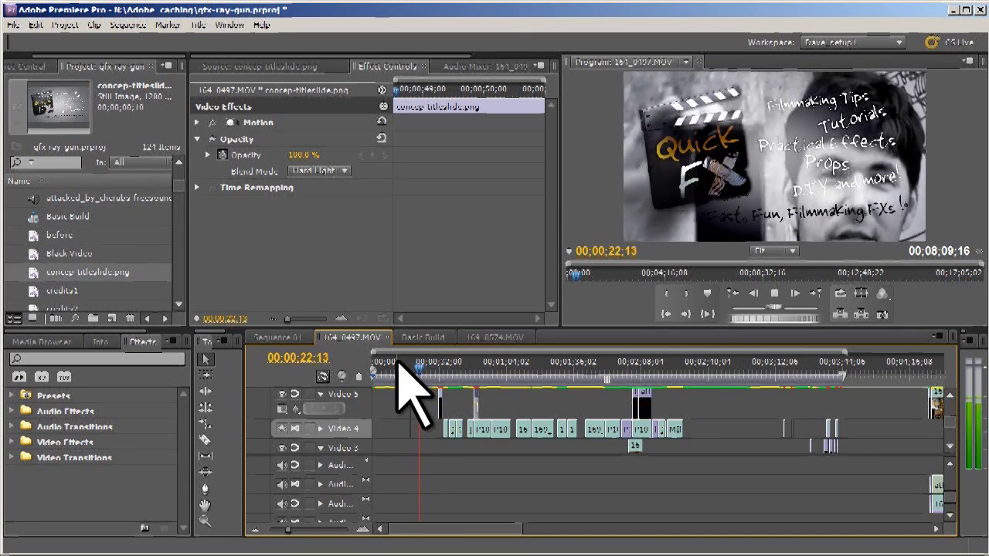
key(space)
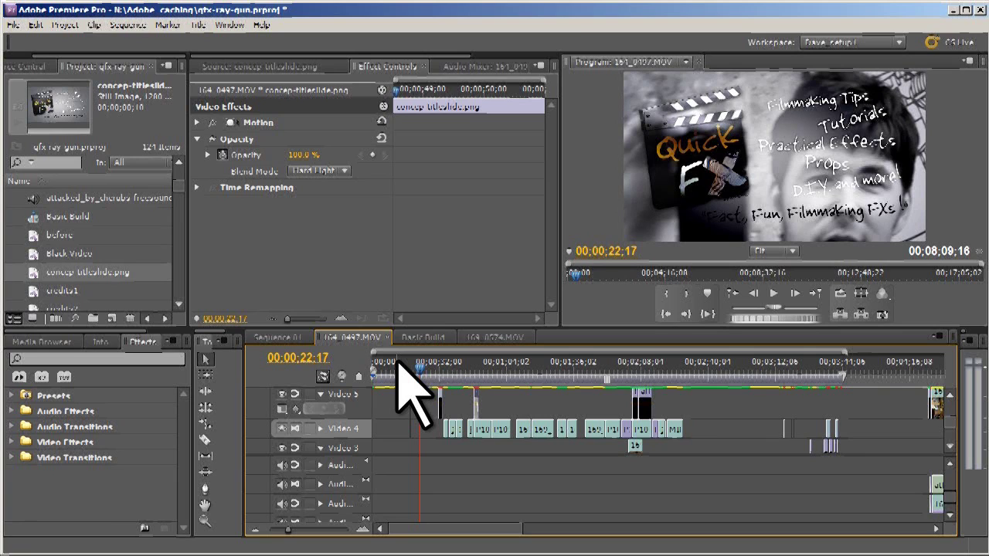
key(minus)
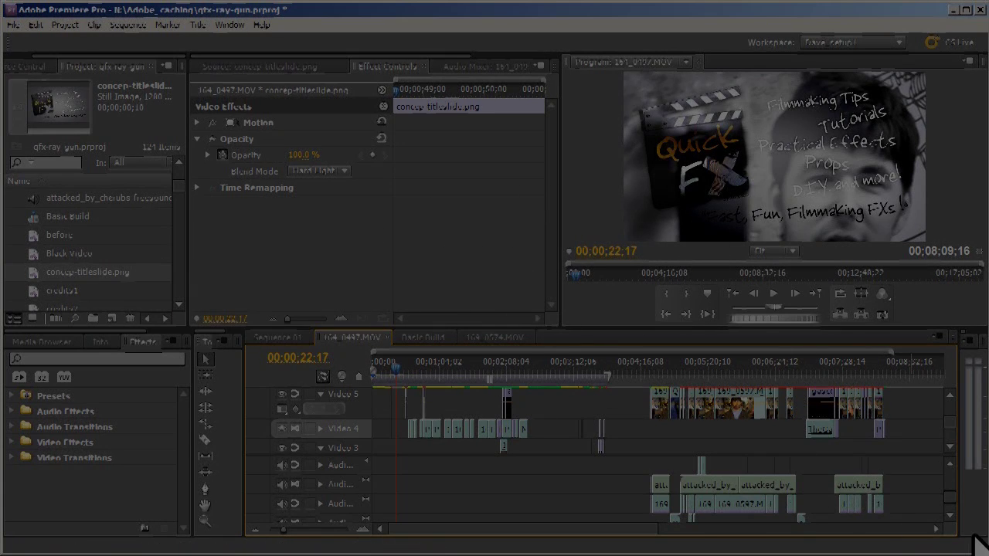
drag(663, 530, 710, 531)
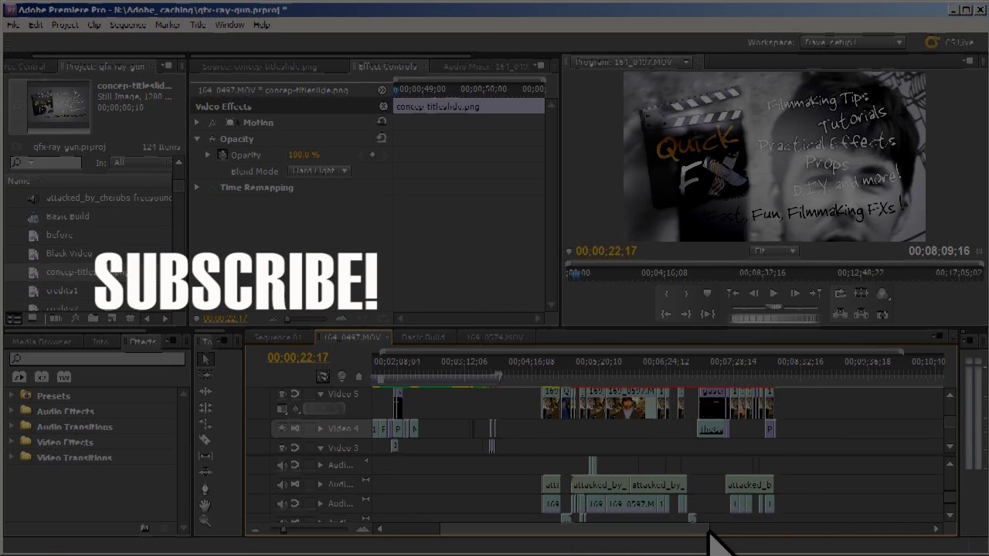